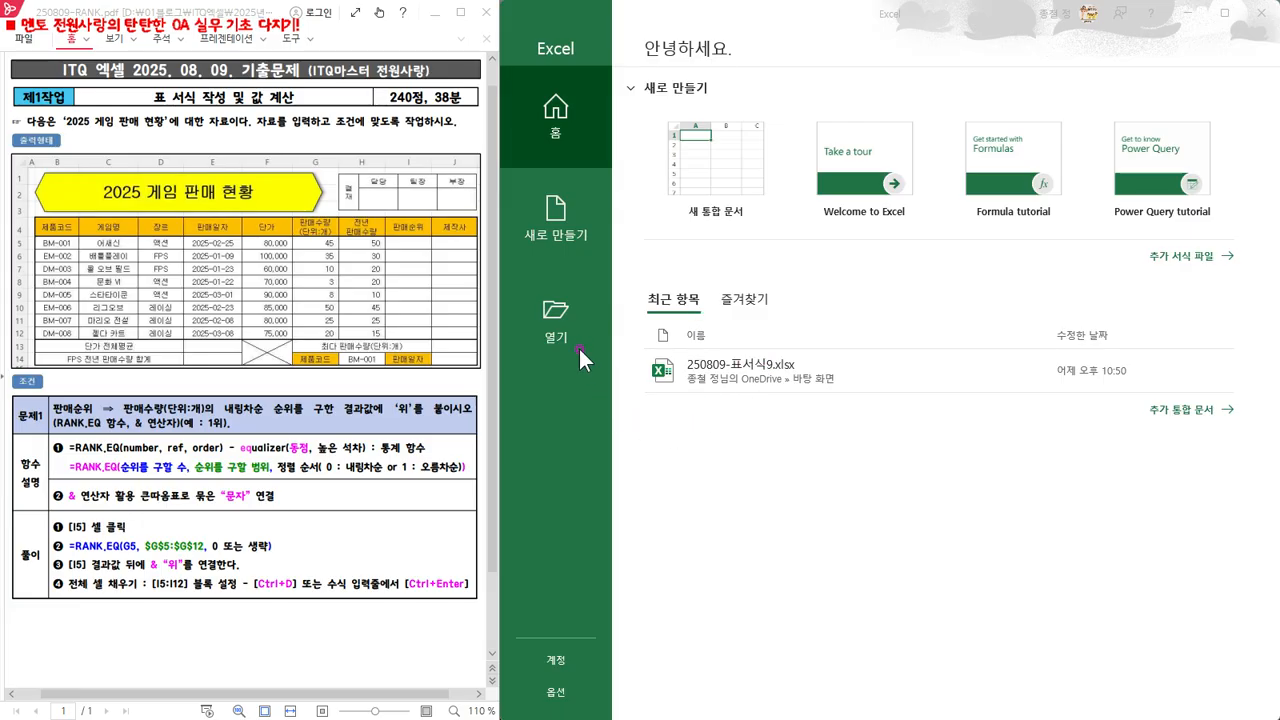
# Open the workbook 250809-표서식9.xlsx from the Desktop folder
pyautogui.click(558, 315)
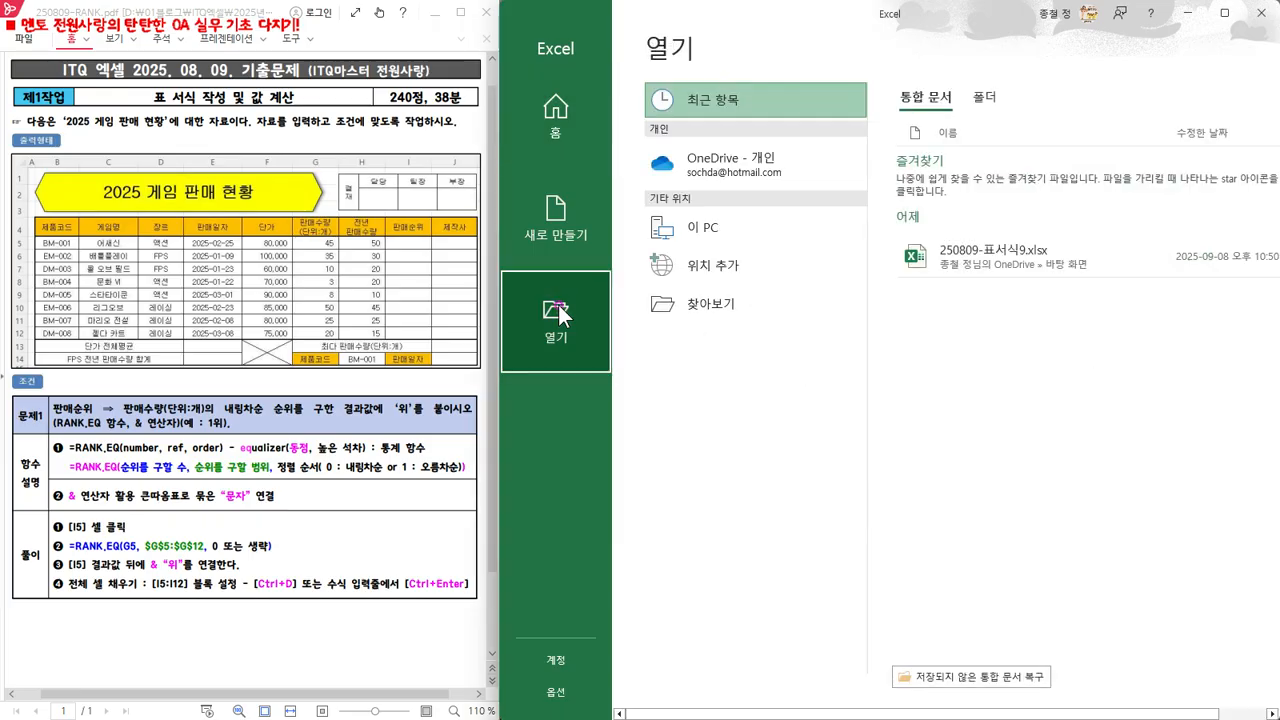
pyautogui.click(694, 306)
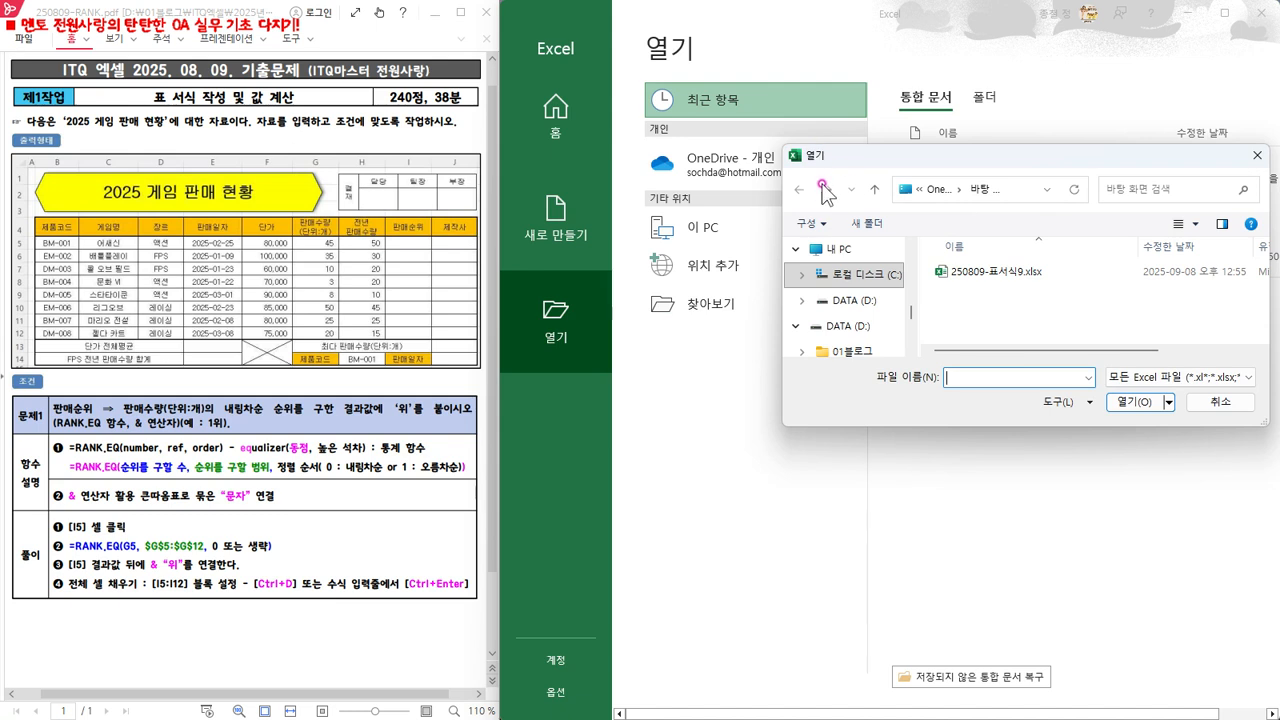
pyautogui.scroll(5, 855, 295)
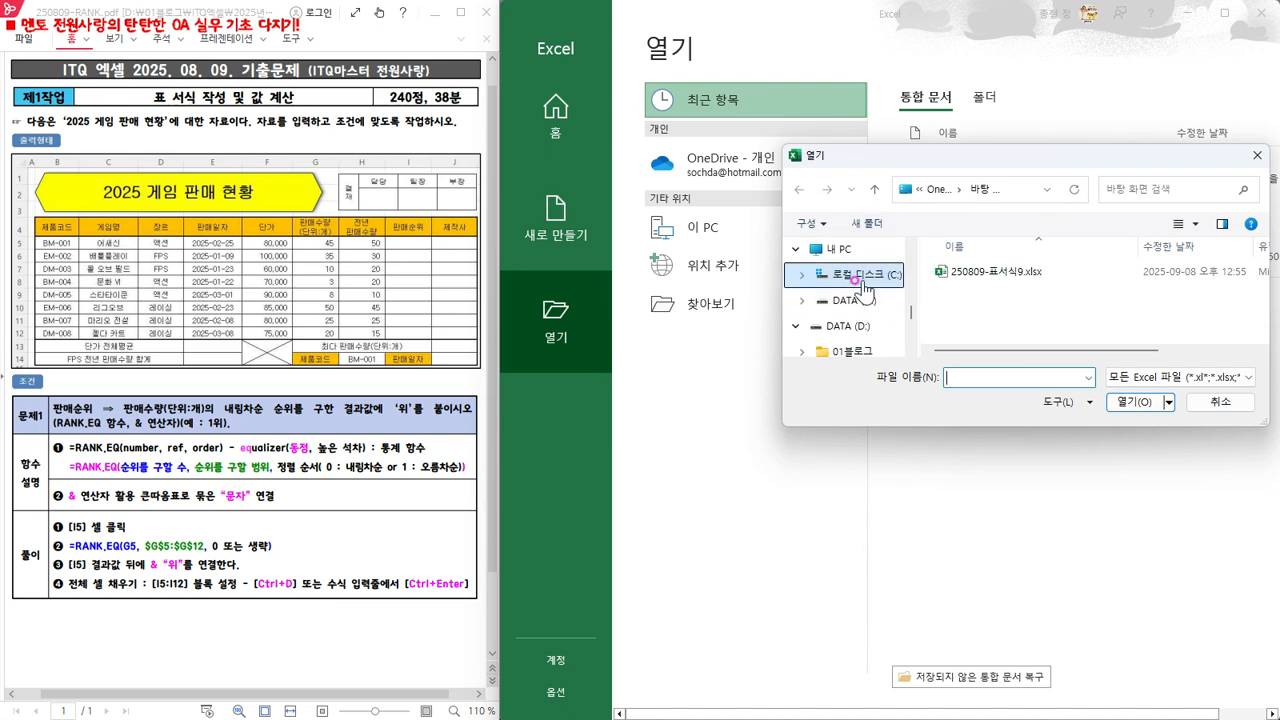
pyautogui.scroll(2, 862, 291)
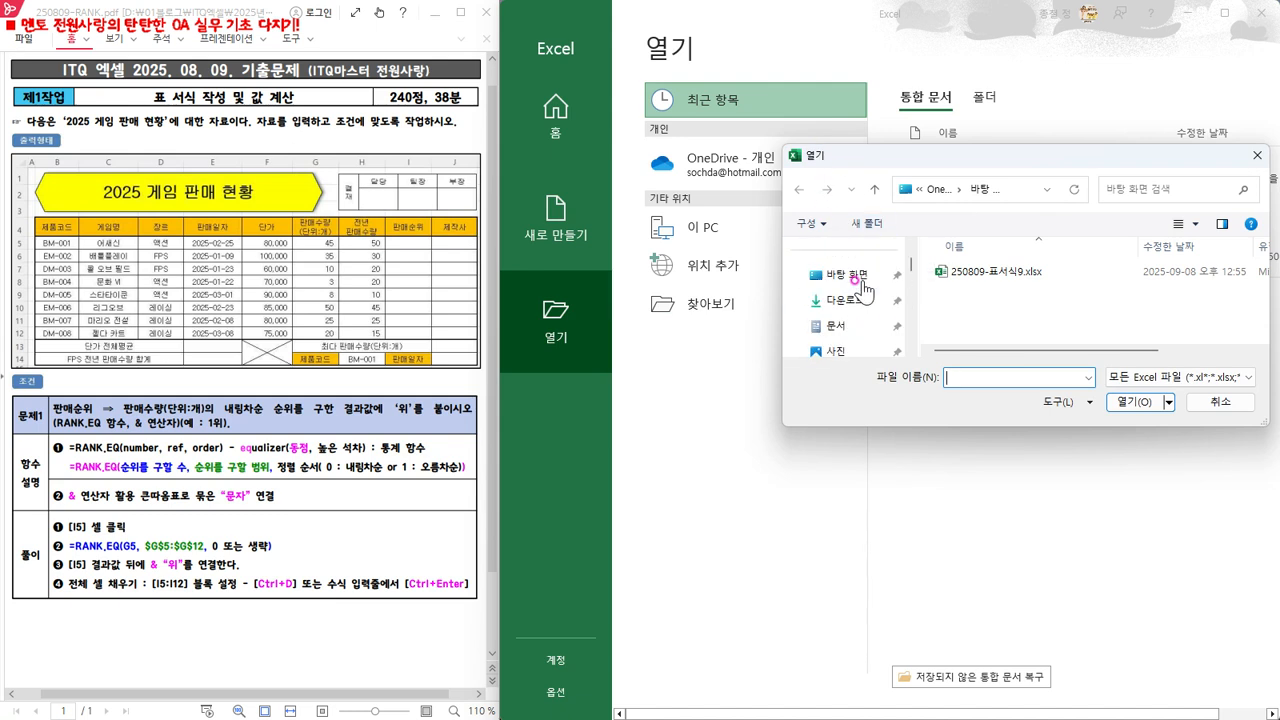
pyautogui.click(831, 276)
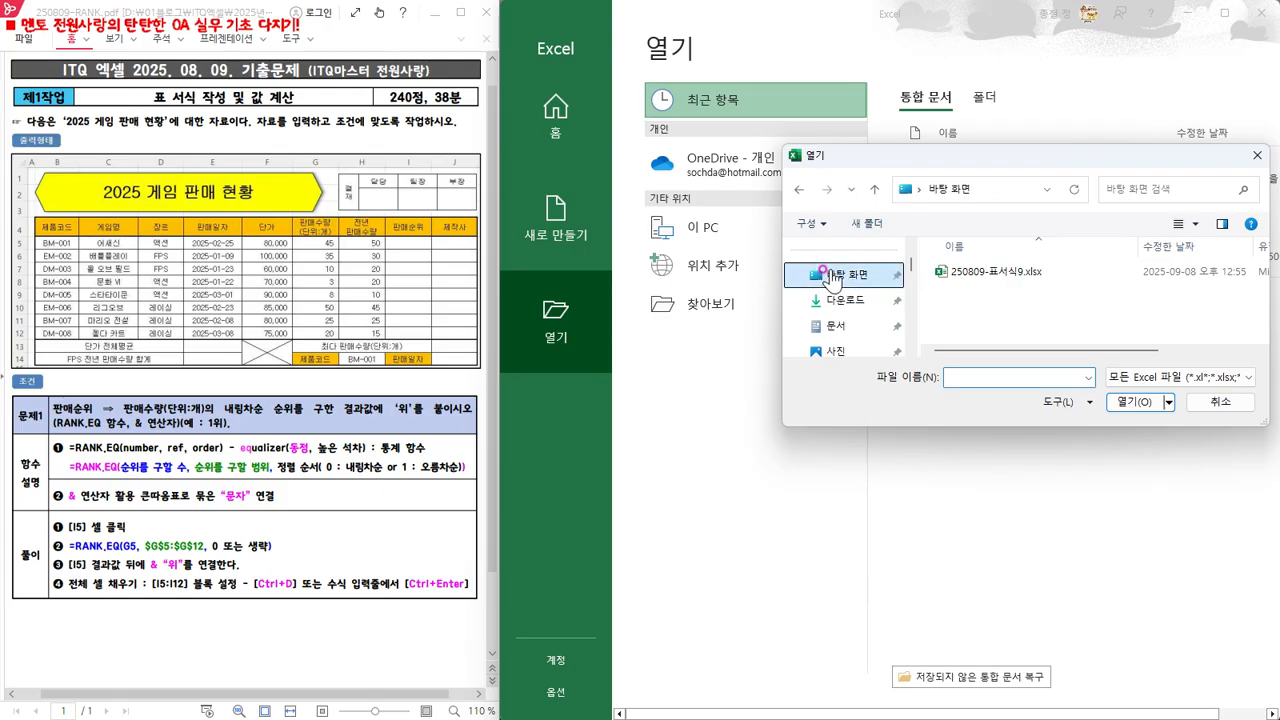
pyautogui.click(1006, 272)
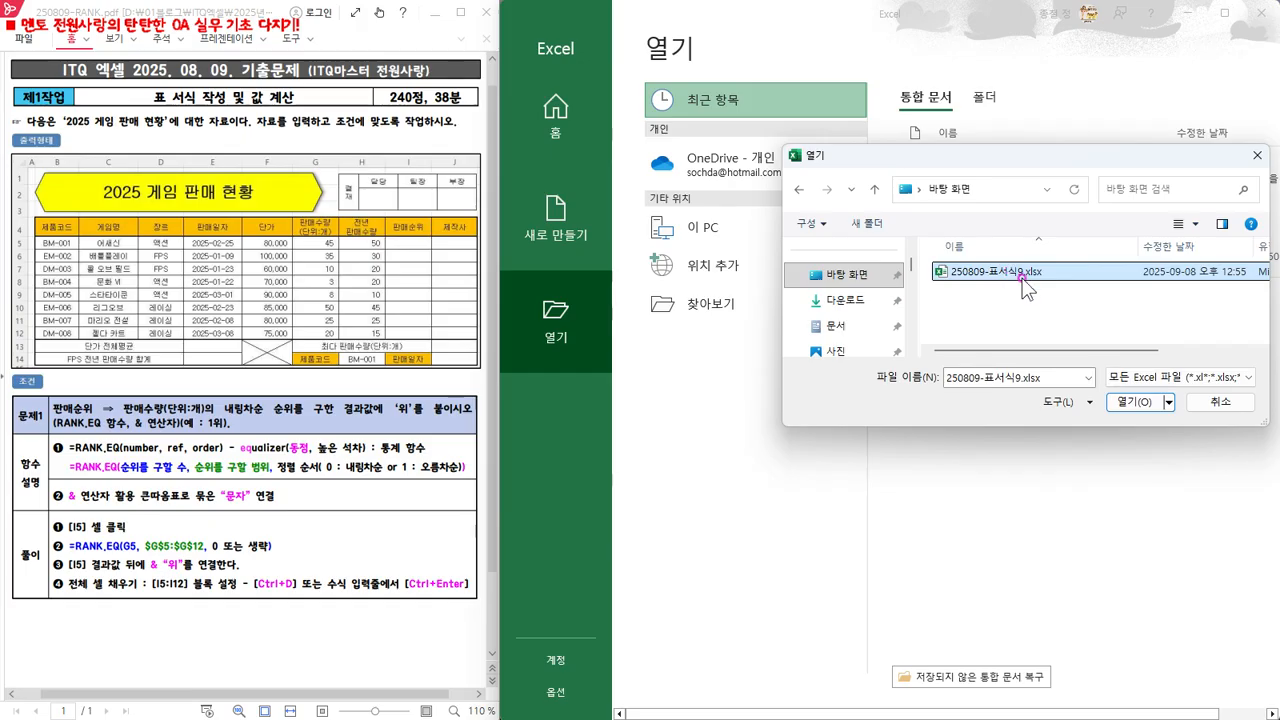
pyautogui.click(1134, 402)
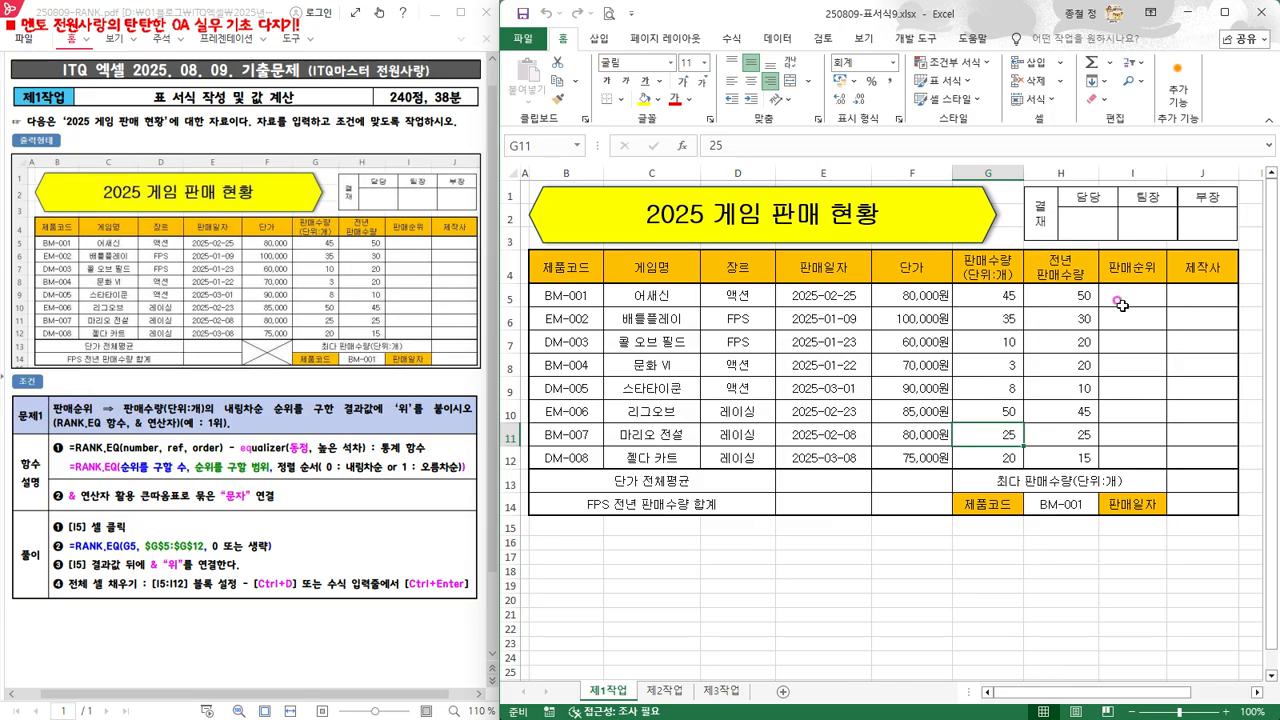
# Begin a RANK.EQ function in cell I5 of the 판매순위 column
pyautogui.moveTo(1136, 297); pyautogui.dragTo(1145, 457)
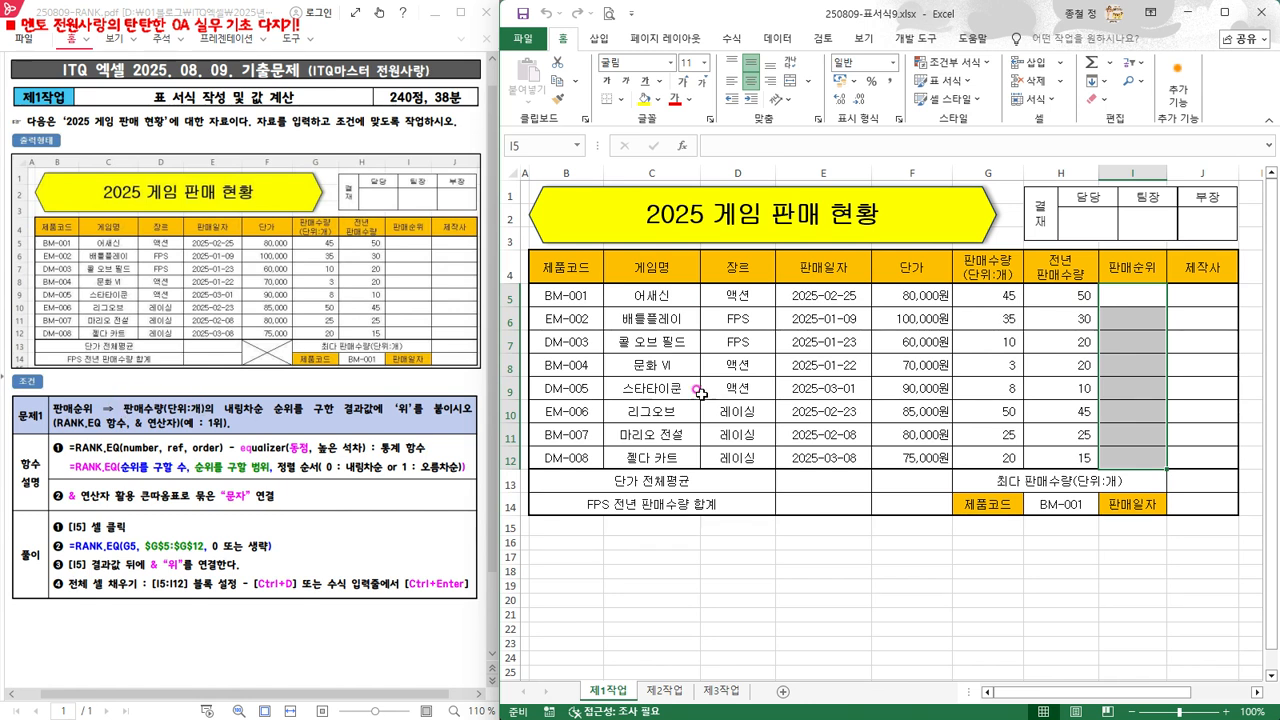
pyautogui.click(999, 295)
pyautogui.moveTo(999, 298); pyautogui.dragTo(995, 455)
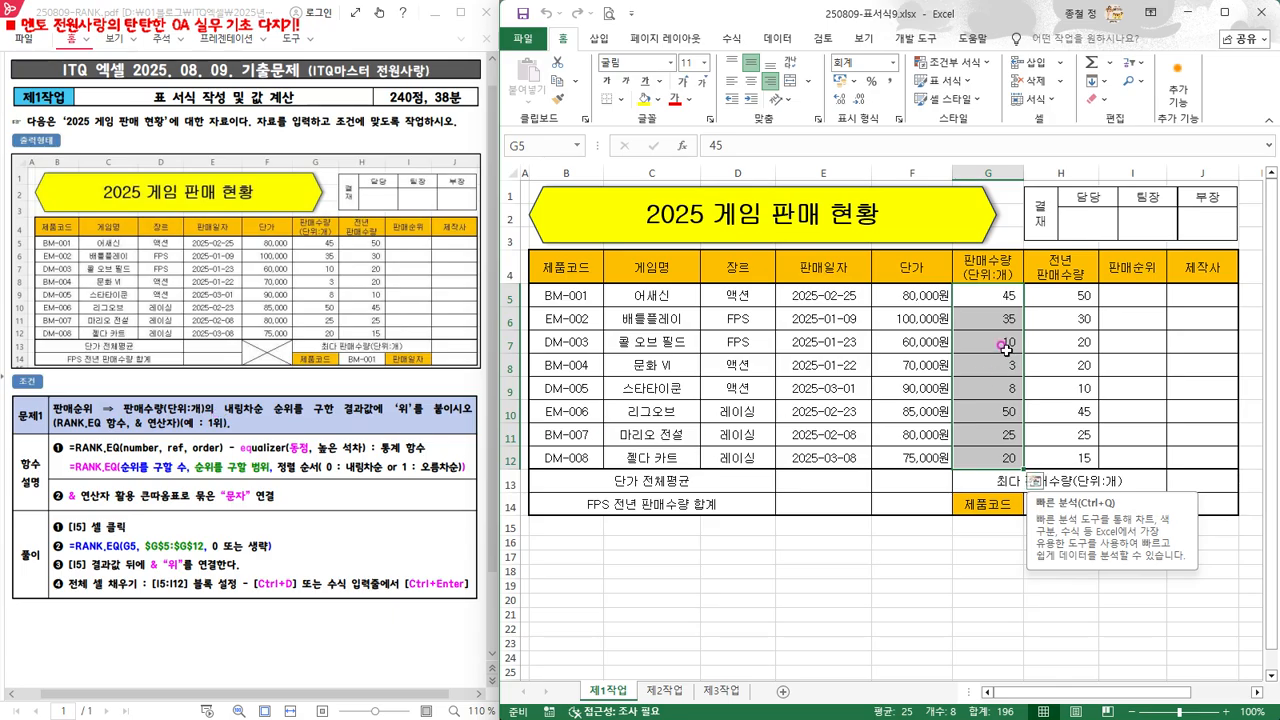
pyautogui.click(1129, 296)
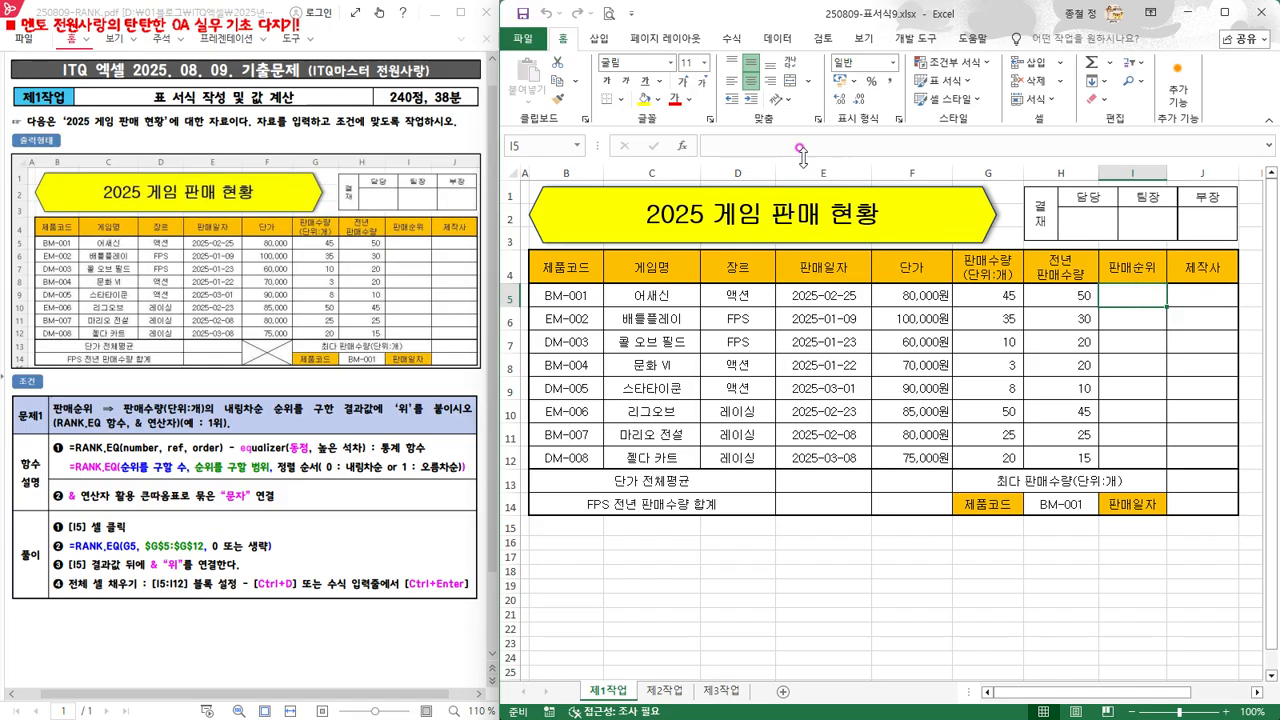
pyautogui.click(750, 144)
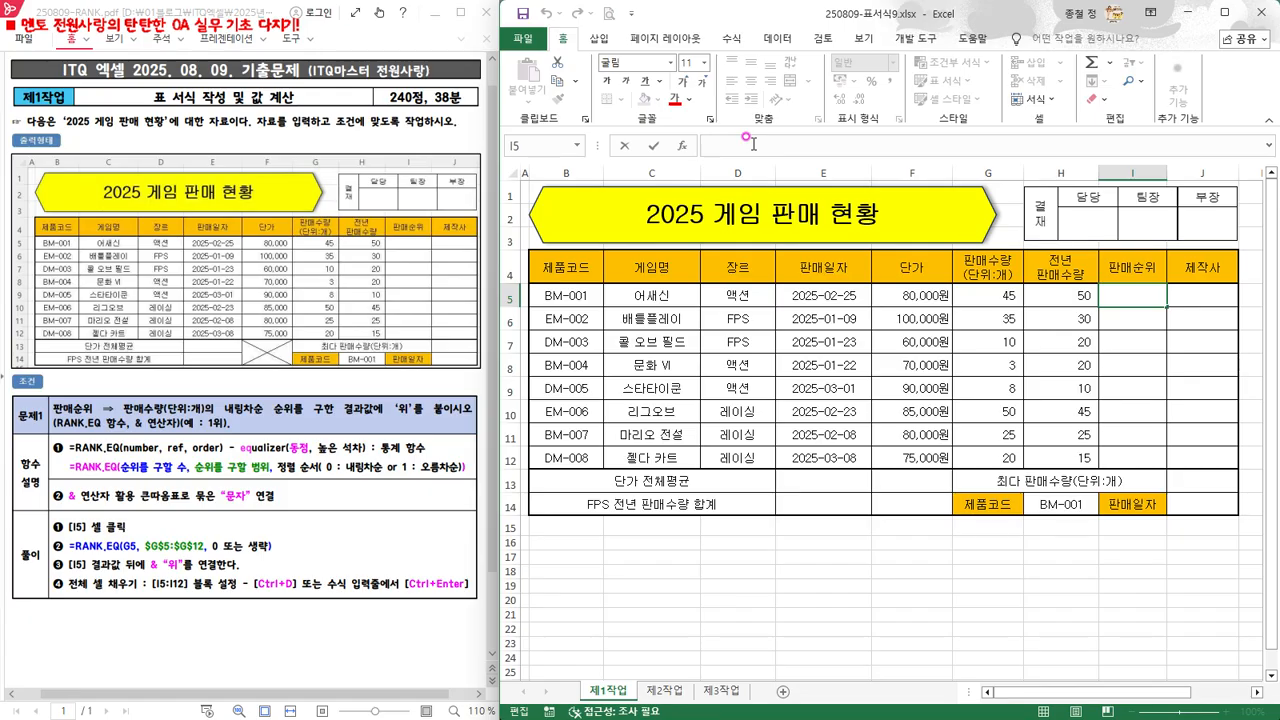
pyautogui.write('=')
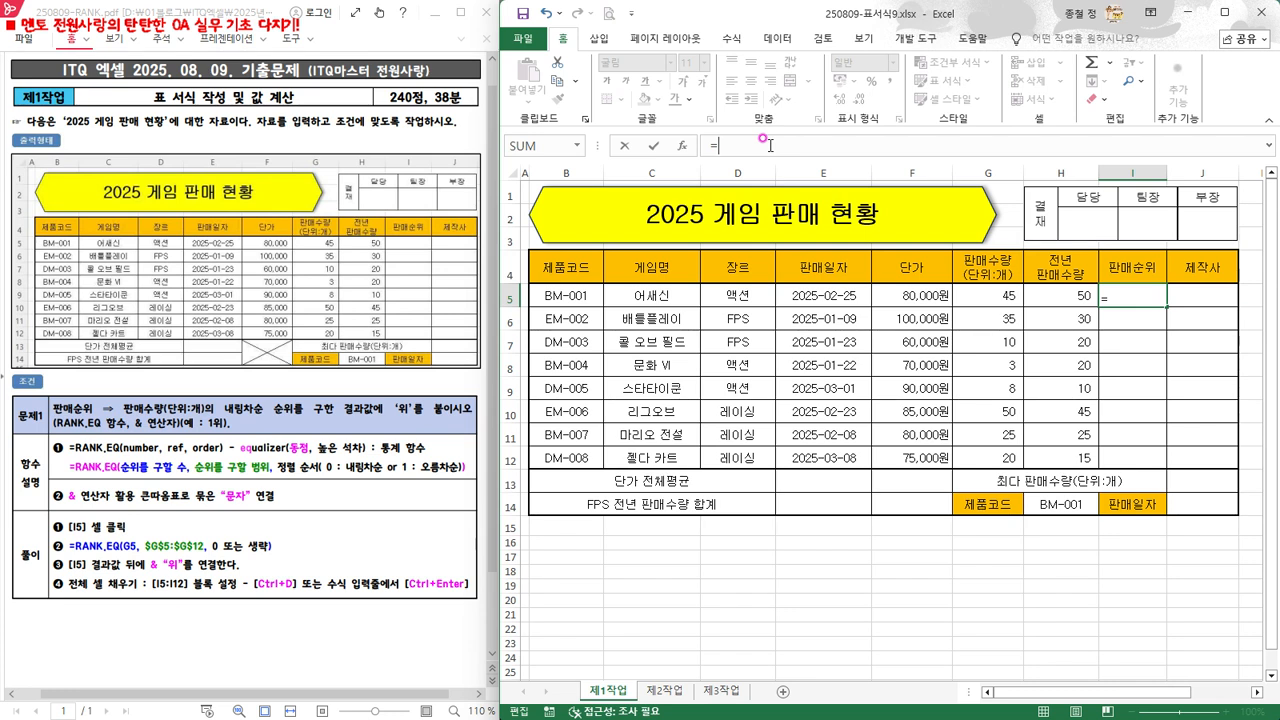
pyautogui.write('R')
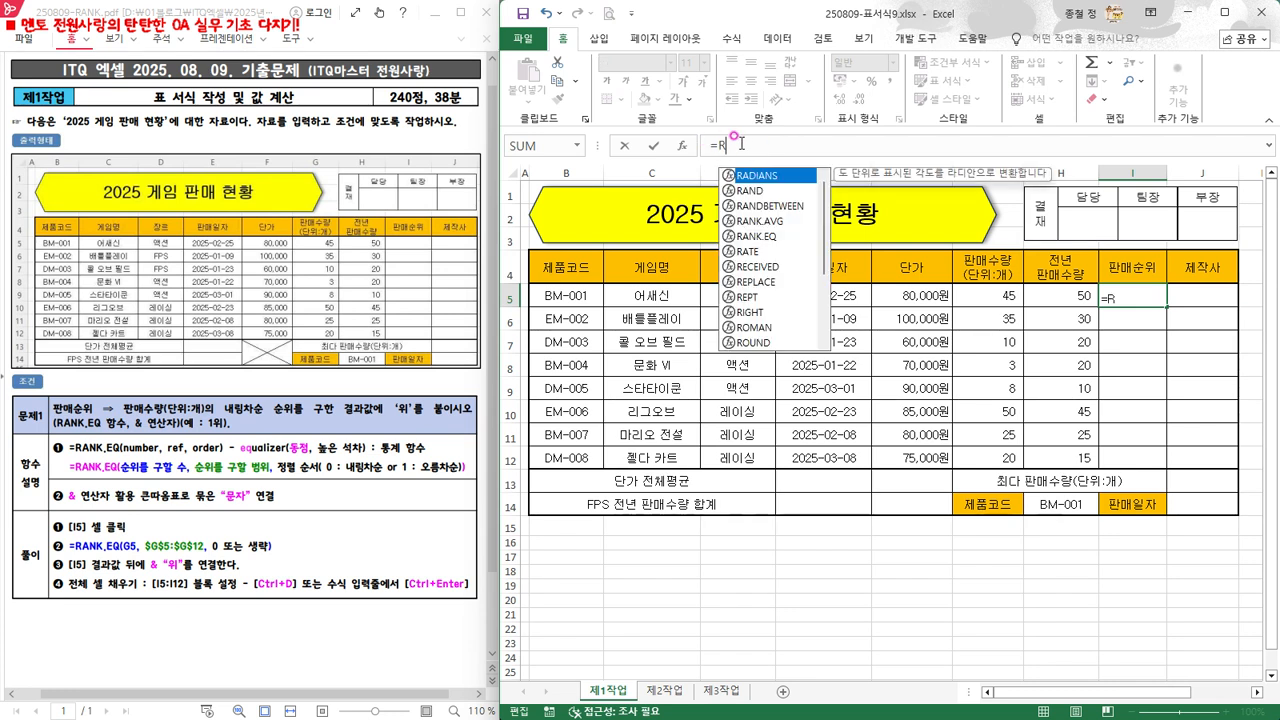
pyautogui.click(760, 240)
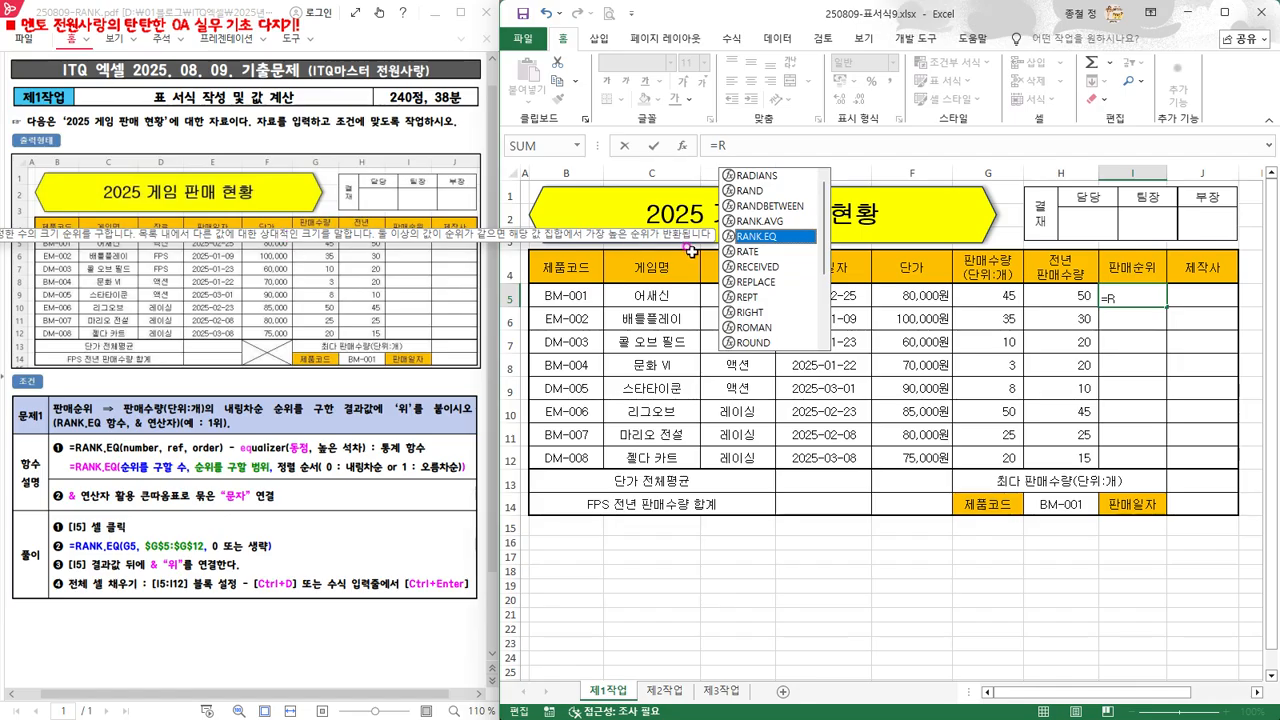
pyautogui.doubleClick(764, 240)
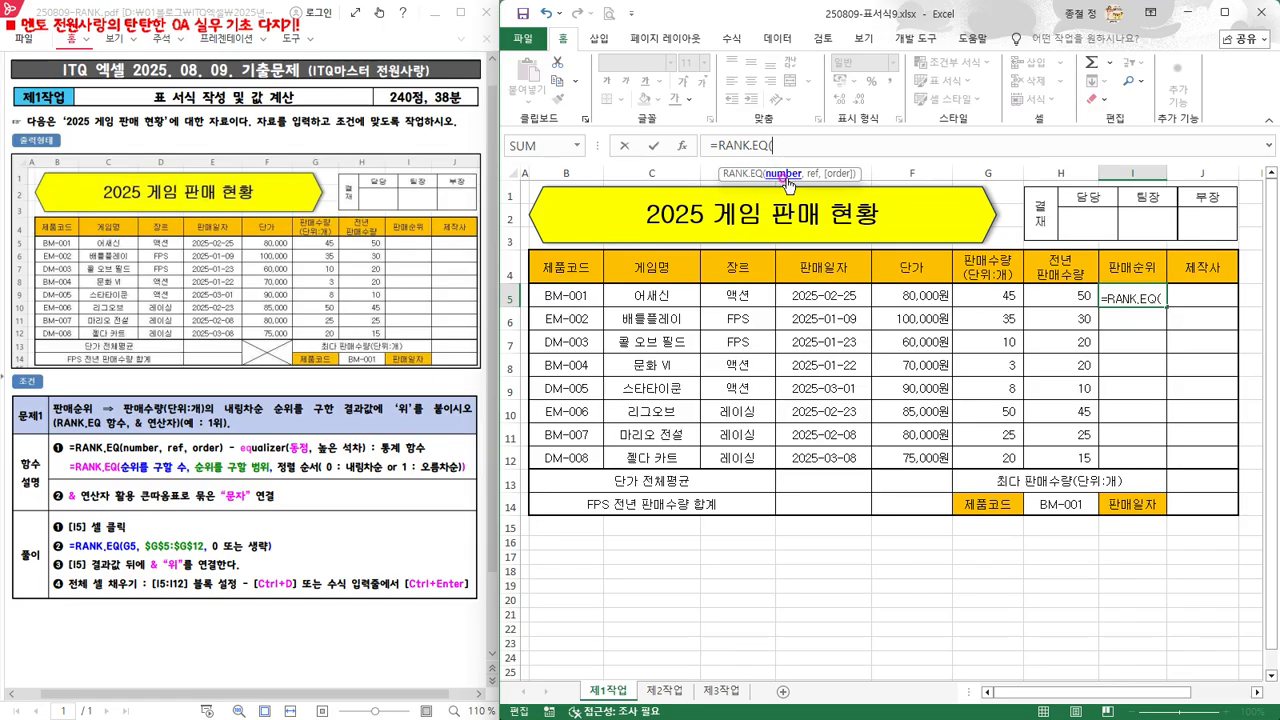
# Complete and enter I5's formula as =RANK.EQ(G5, $G$5:$G$12, 0) using an absolute range
pyautogui.click(990, 296)
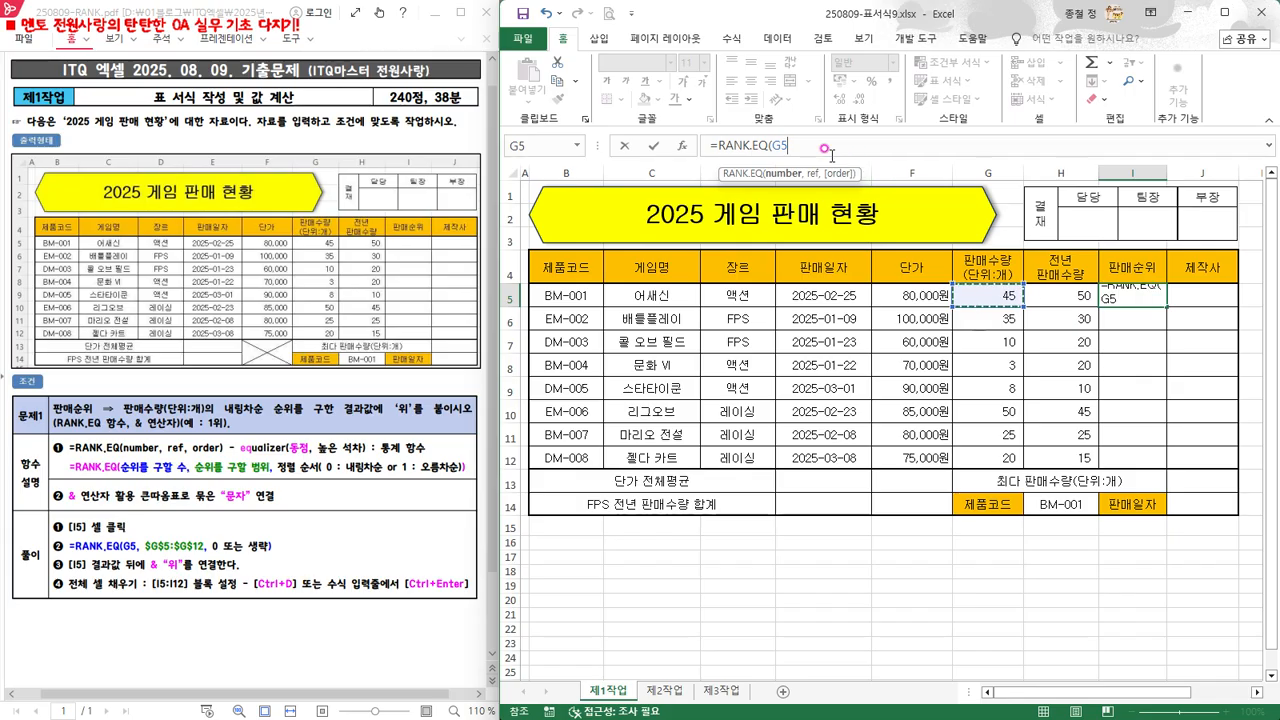
pyautogui.write(',')
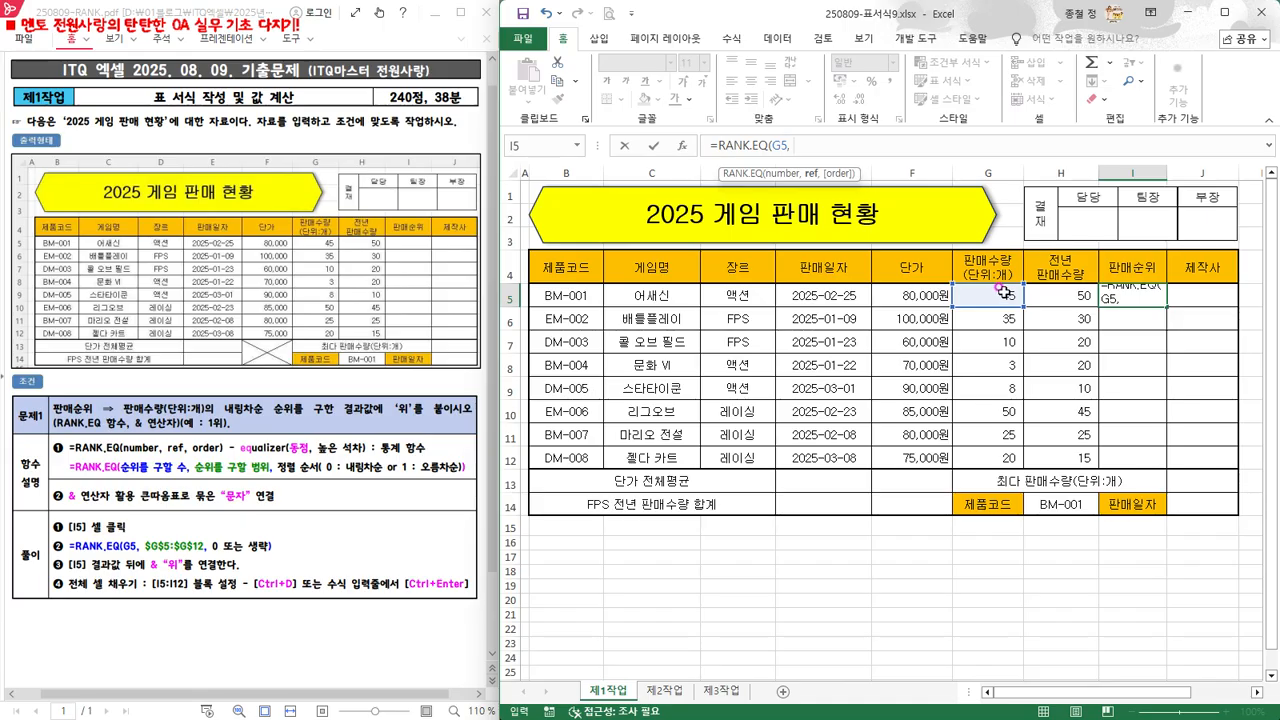
pyautogui.moveTo(1003, 290); pyautogui.dragTo(1000, 456)
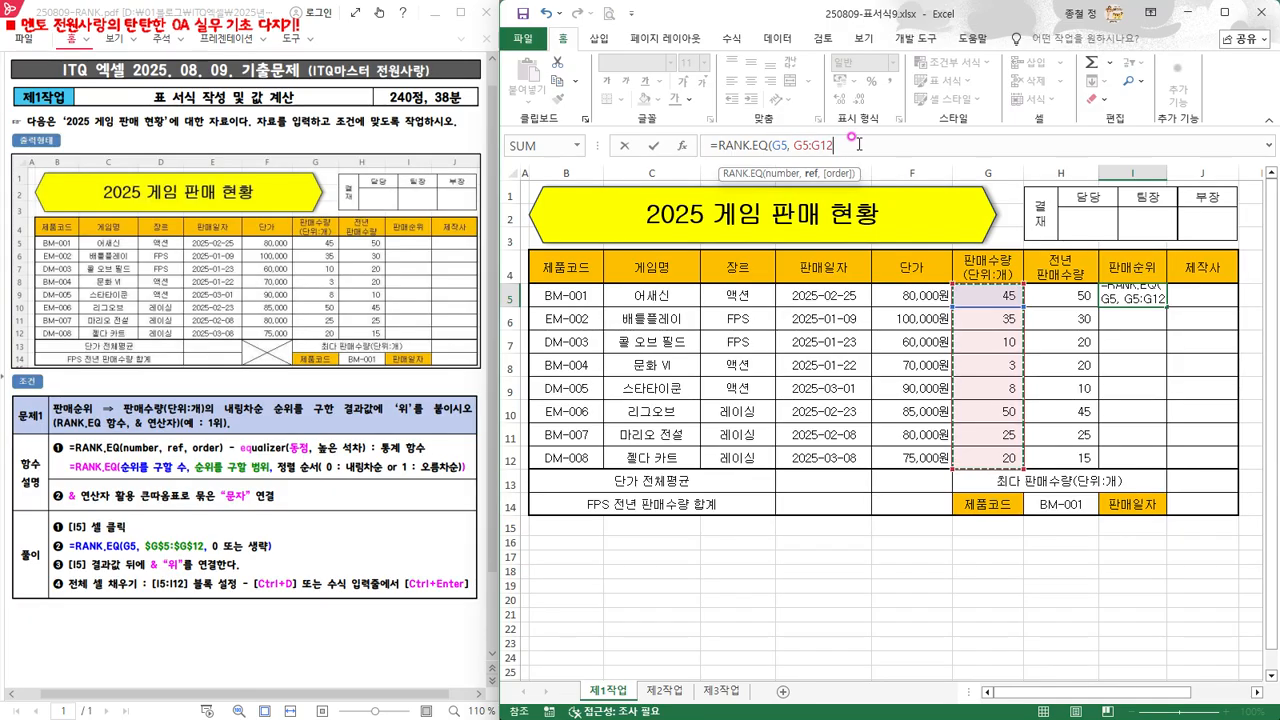
pyautogui.press('F4')
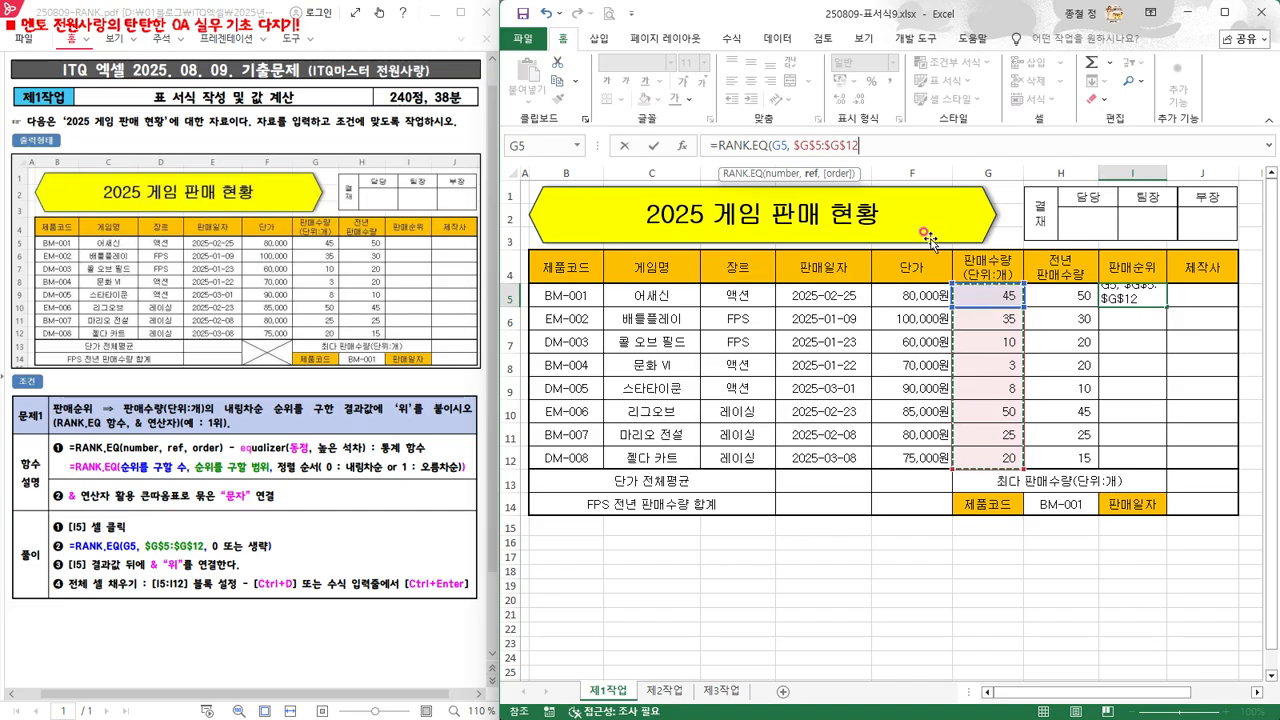
pyautogui.click(877, 146)
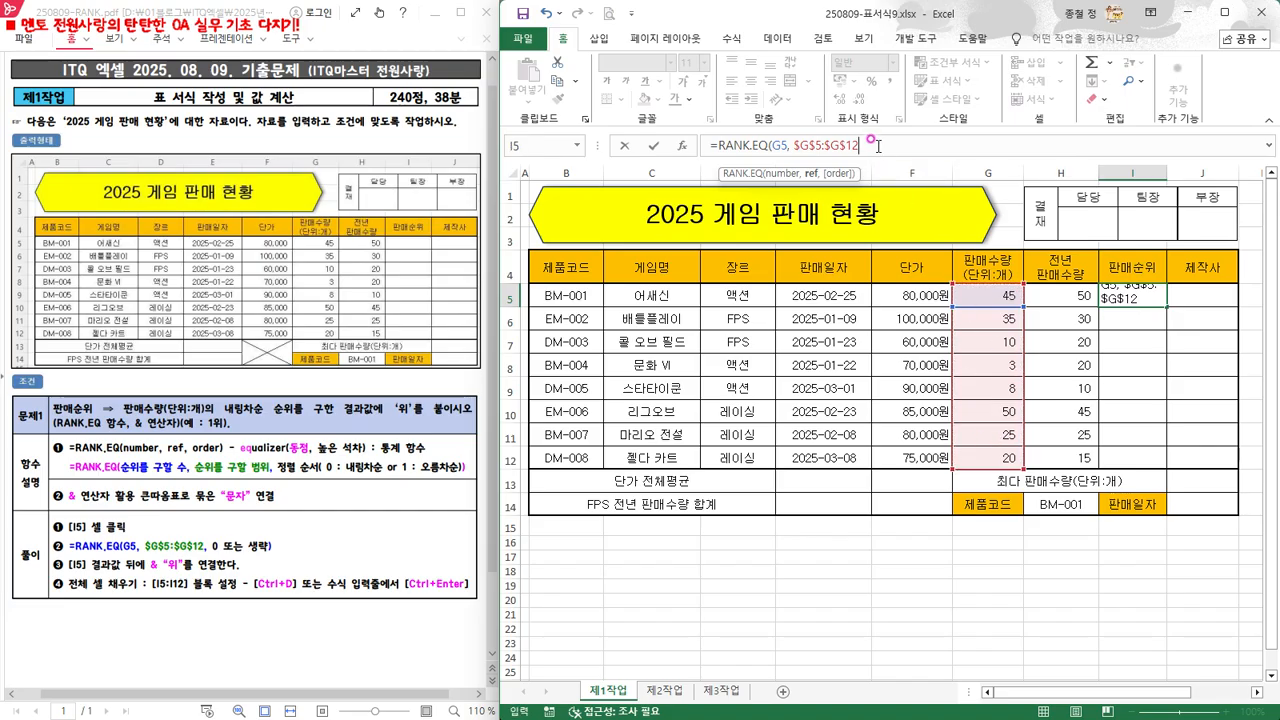
pyautogui.write(',')
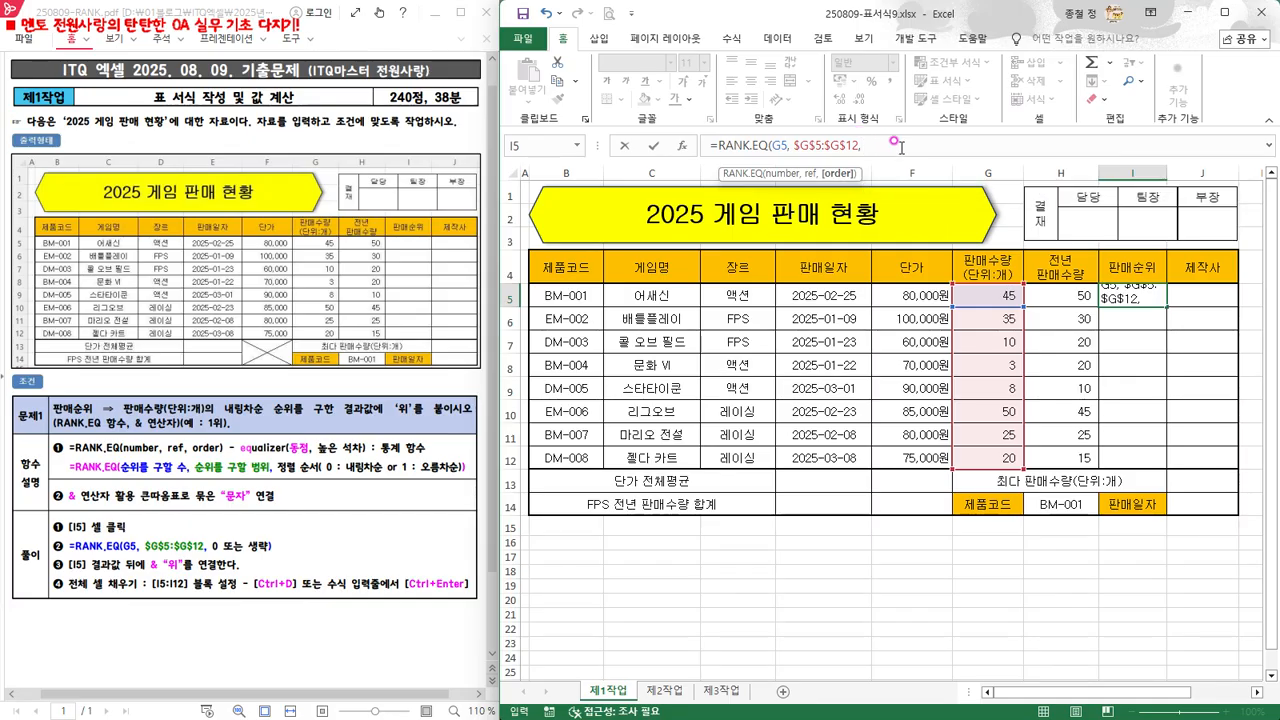
pyautogui.write('0')
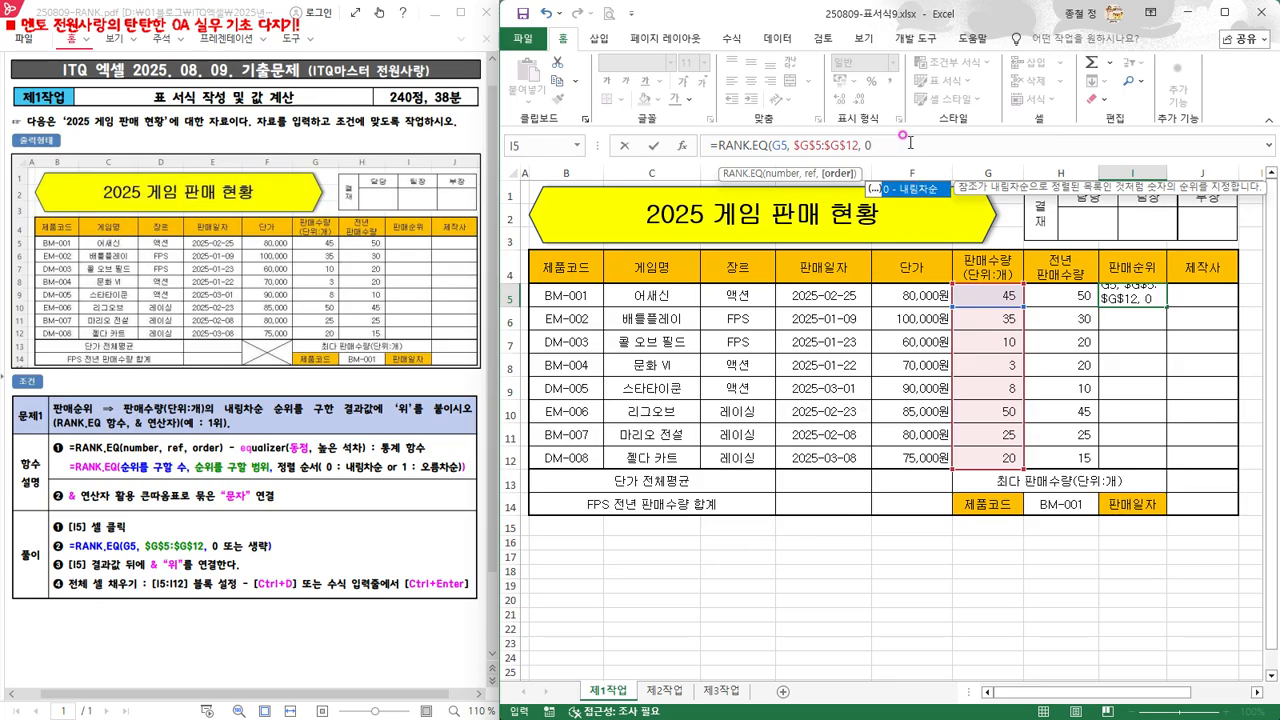
pyautogui.write(')')
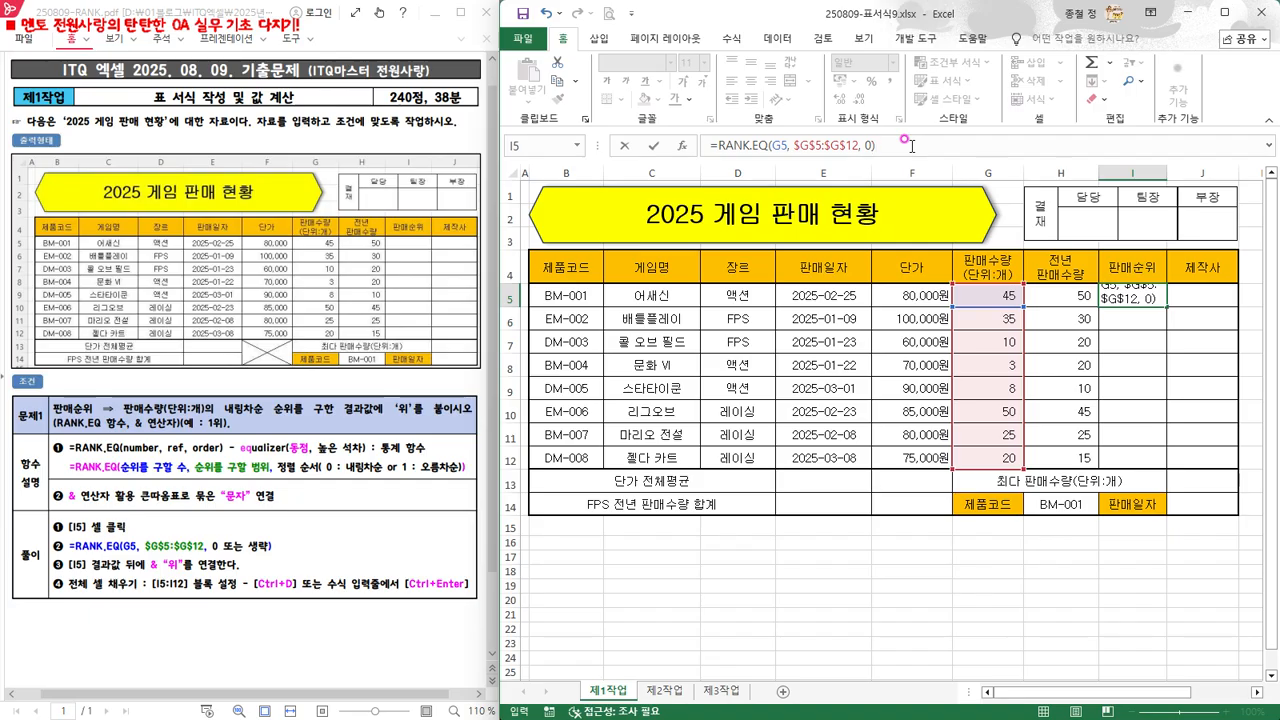
pyautogui.press('Return')
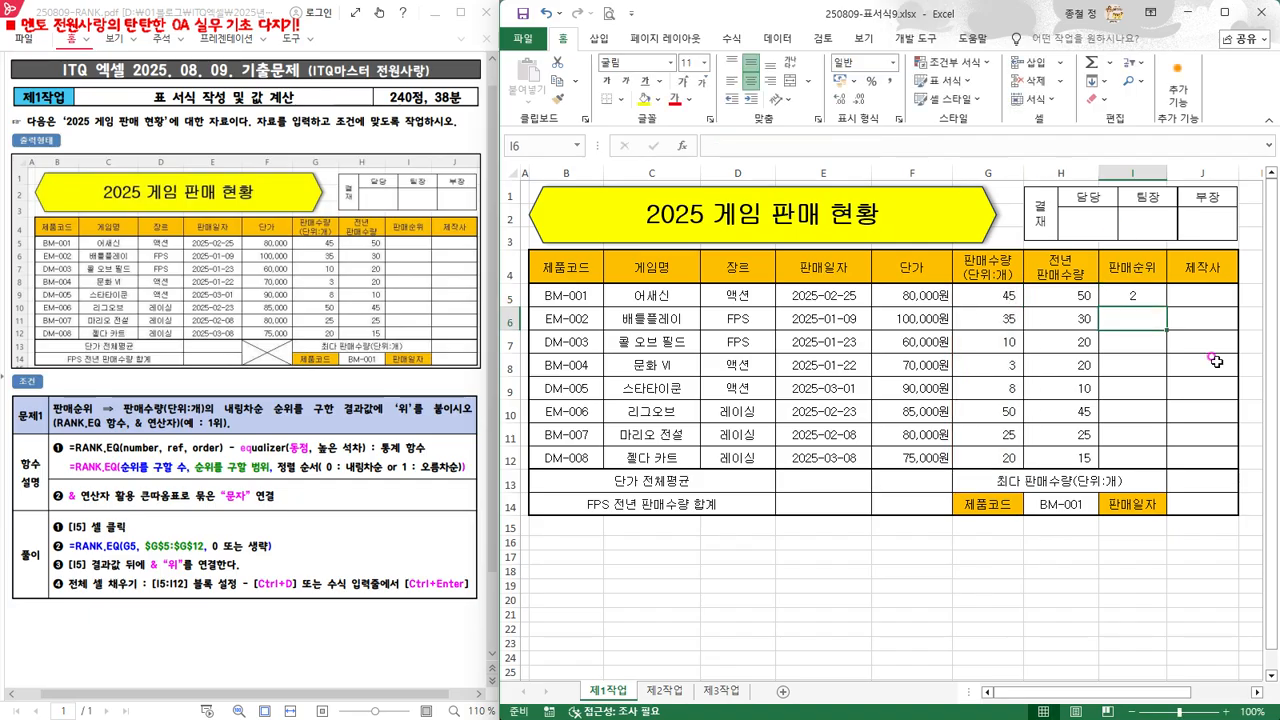
# Append & "위" to the formula in I5 so the rank is followed by 위
pyautogui.click(1137, 297)
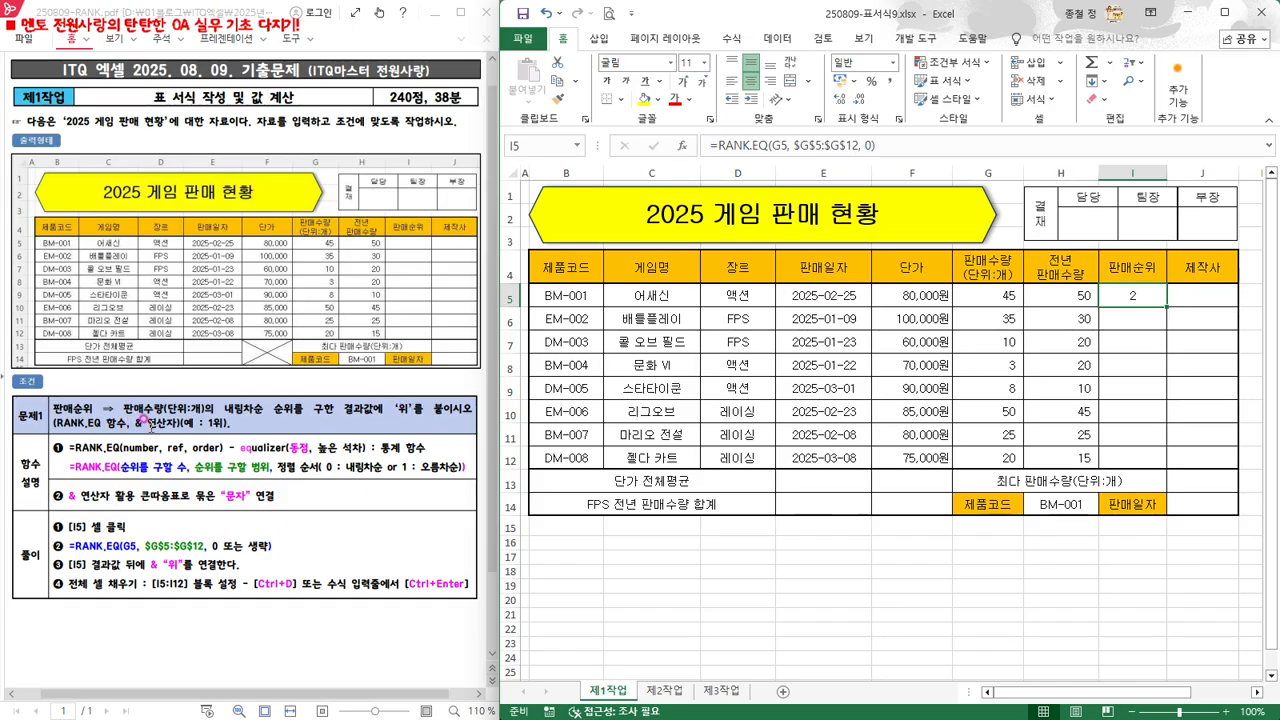
pyautogui.click(912, 146)
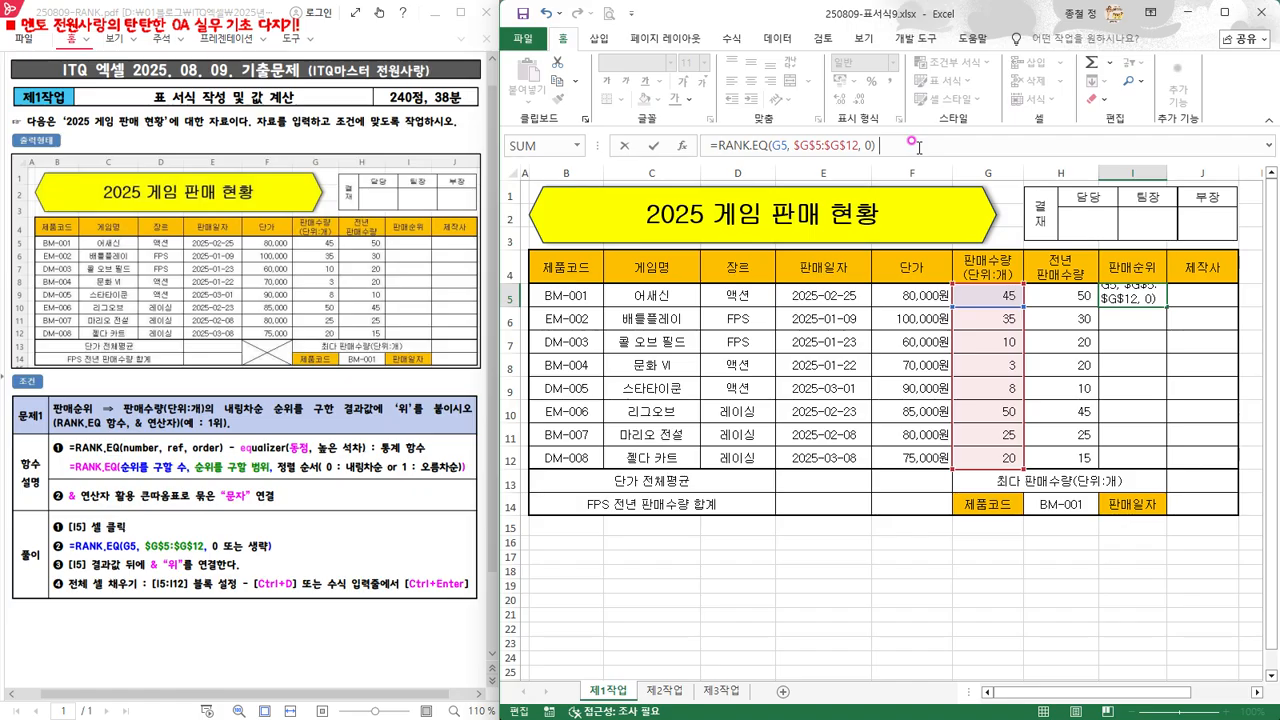
pyautogui.write('&')
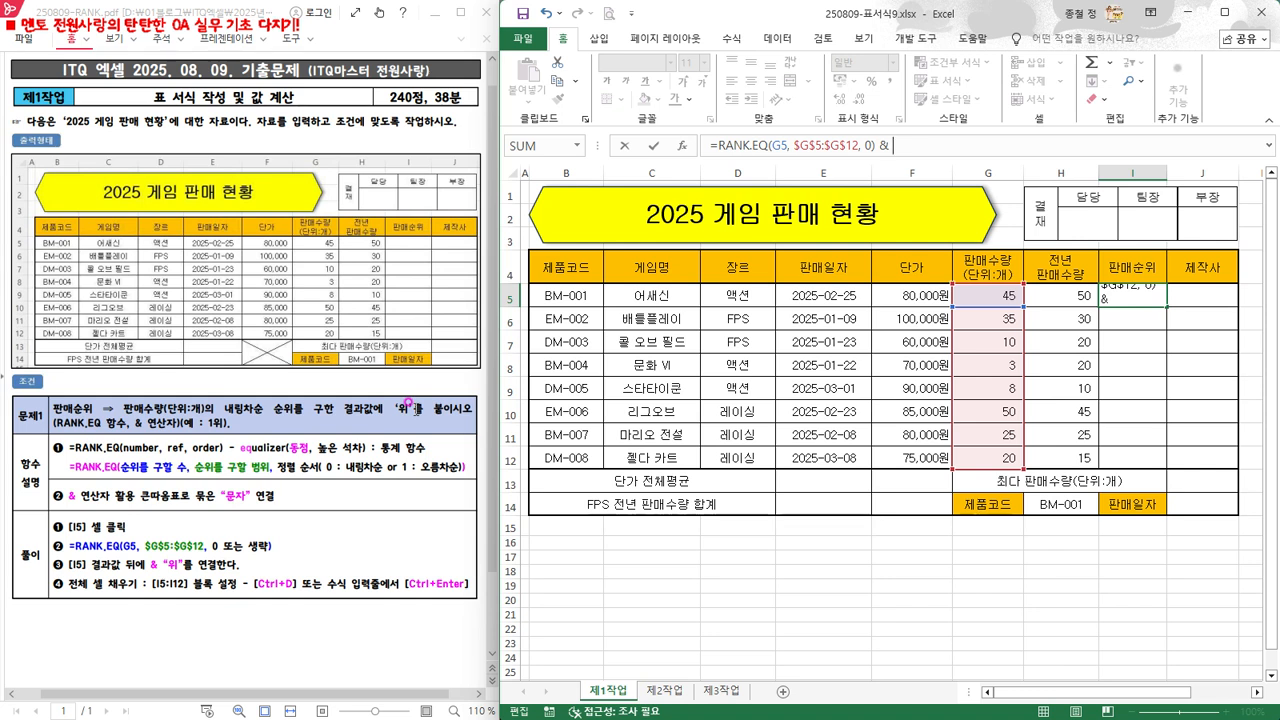
pyautogui.write('"위"')
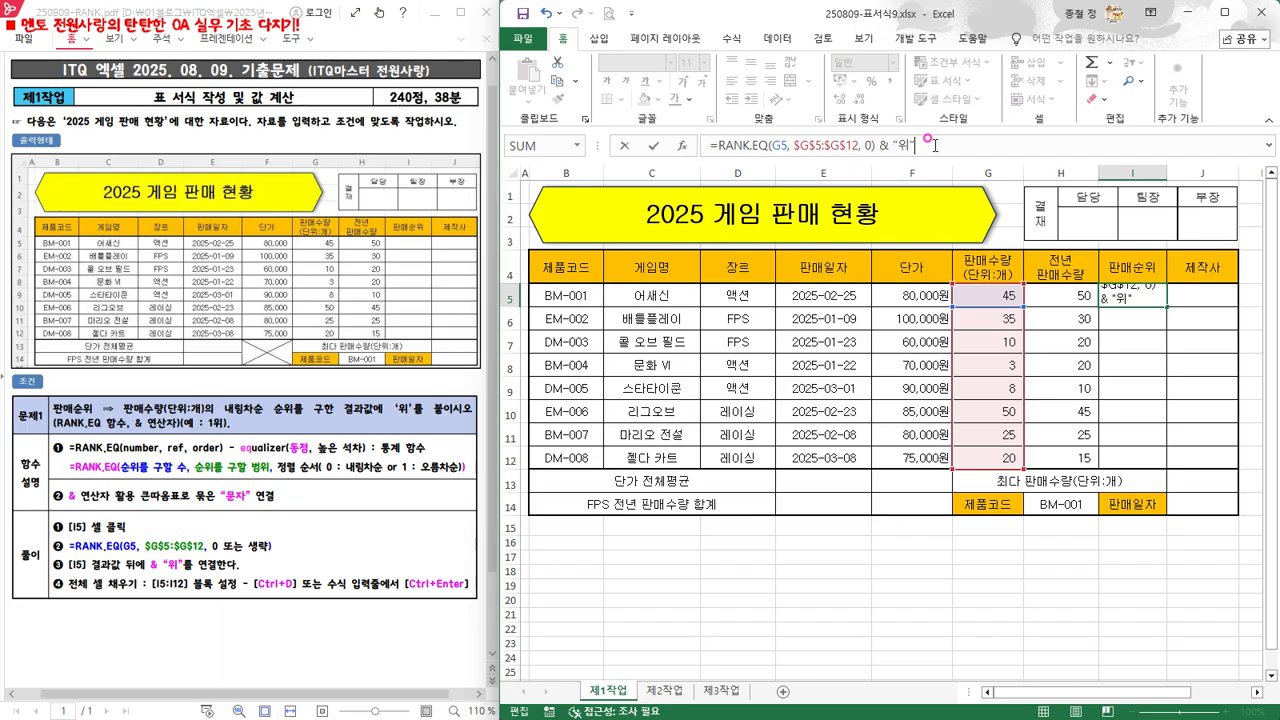
pyautogui.press('Return')
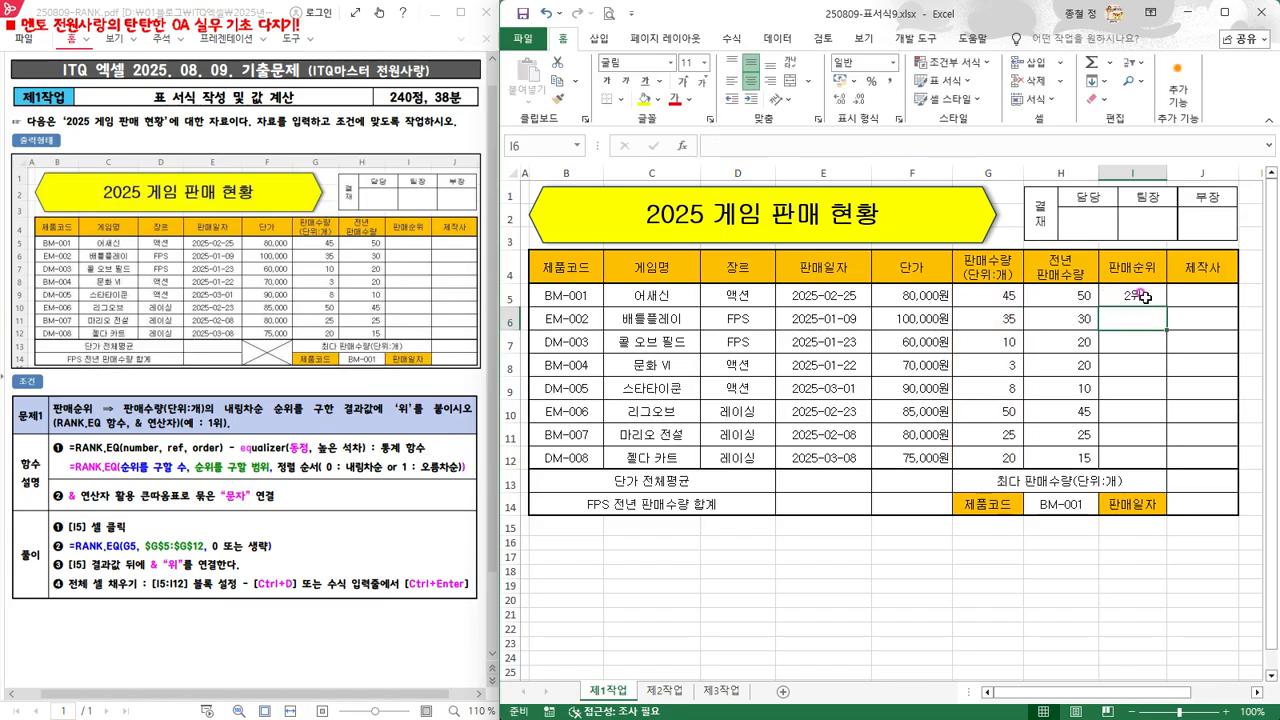
# Fill I5's formula into the whole range I5:I12 at once
pyautogui.click(1145, 297)
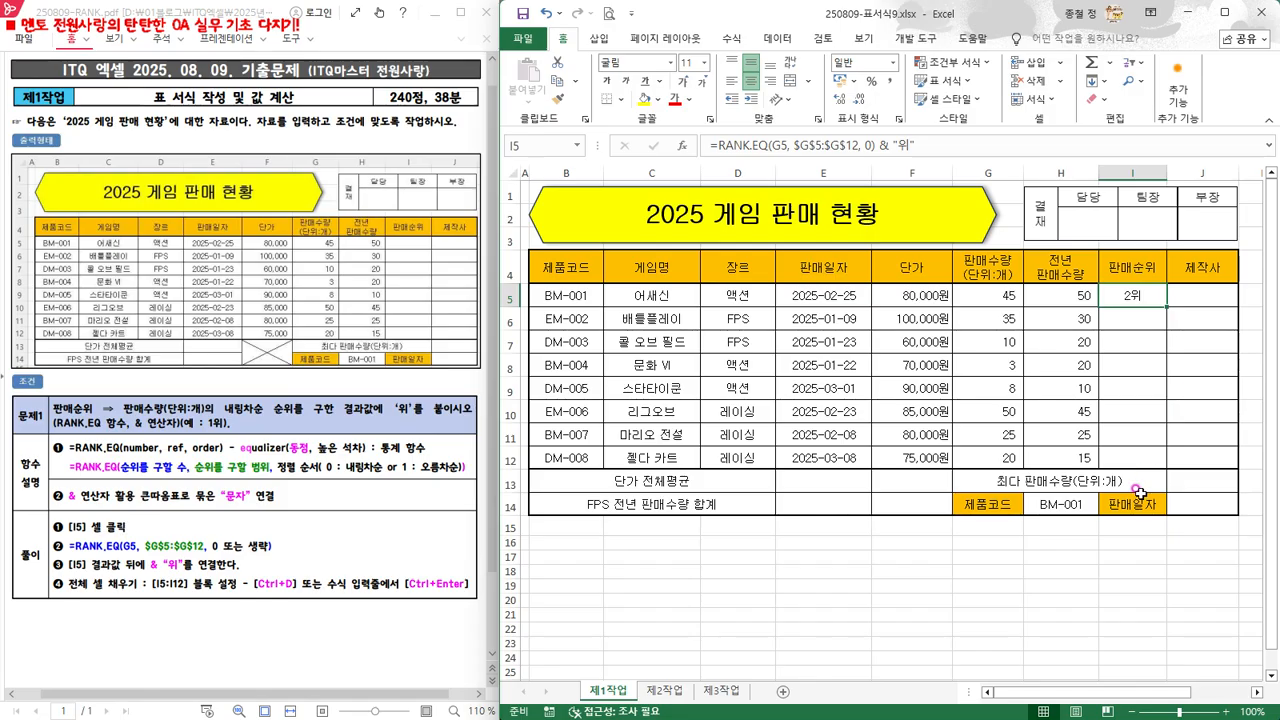
pyautogui.moveTo(1128, 293); pyautogui.dragTo(1130, 456)
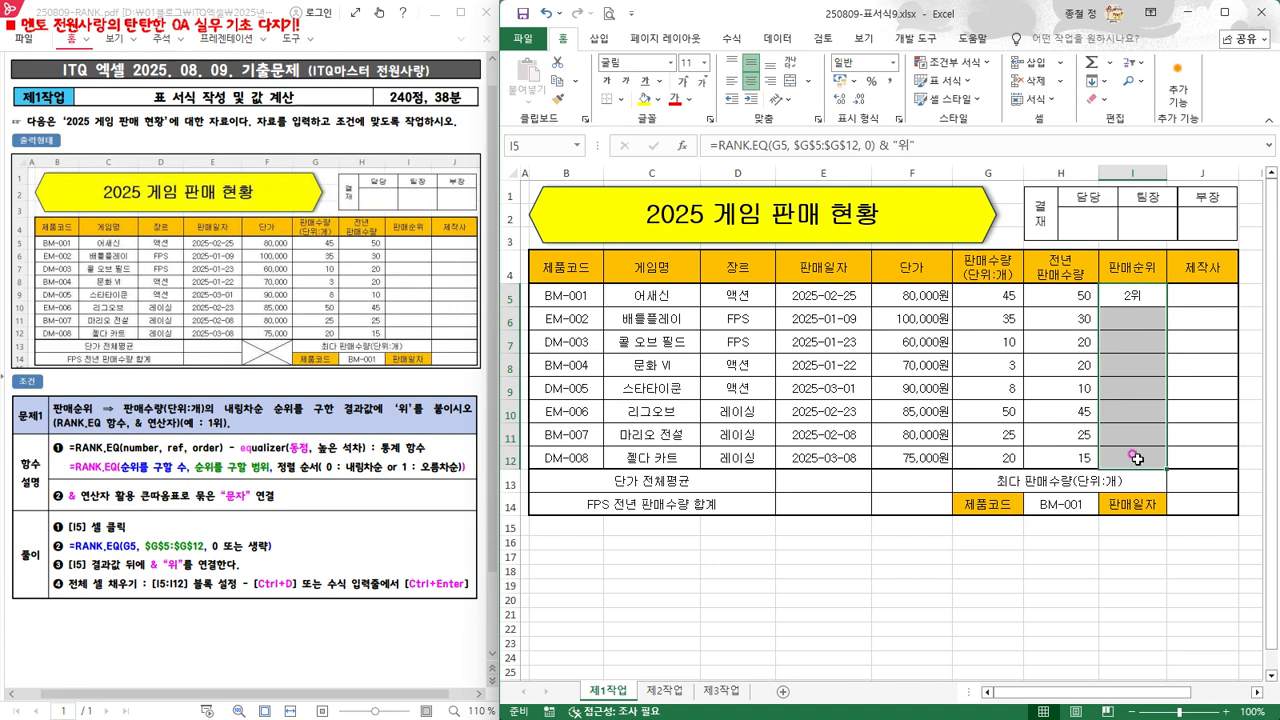
pyautogui.click(961, 146)
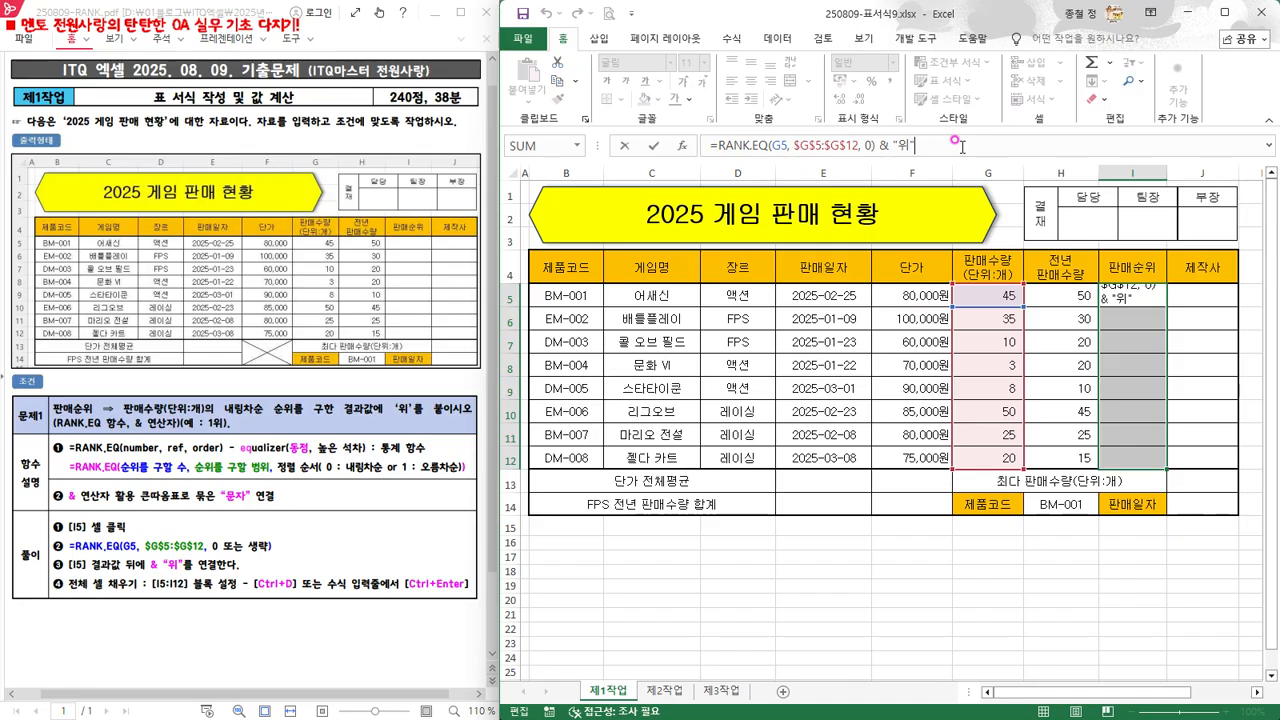
pyautogui.hotkey('ctrl', 'Return')
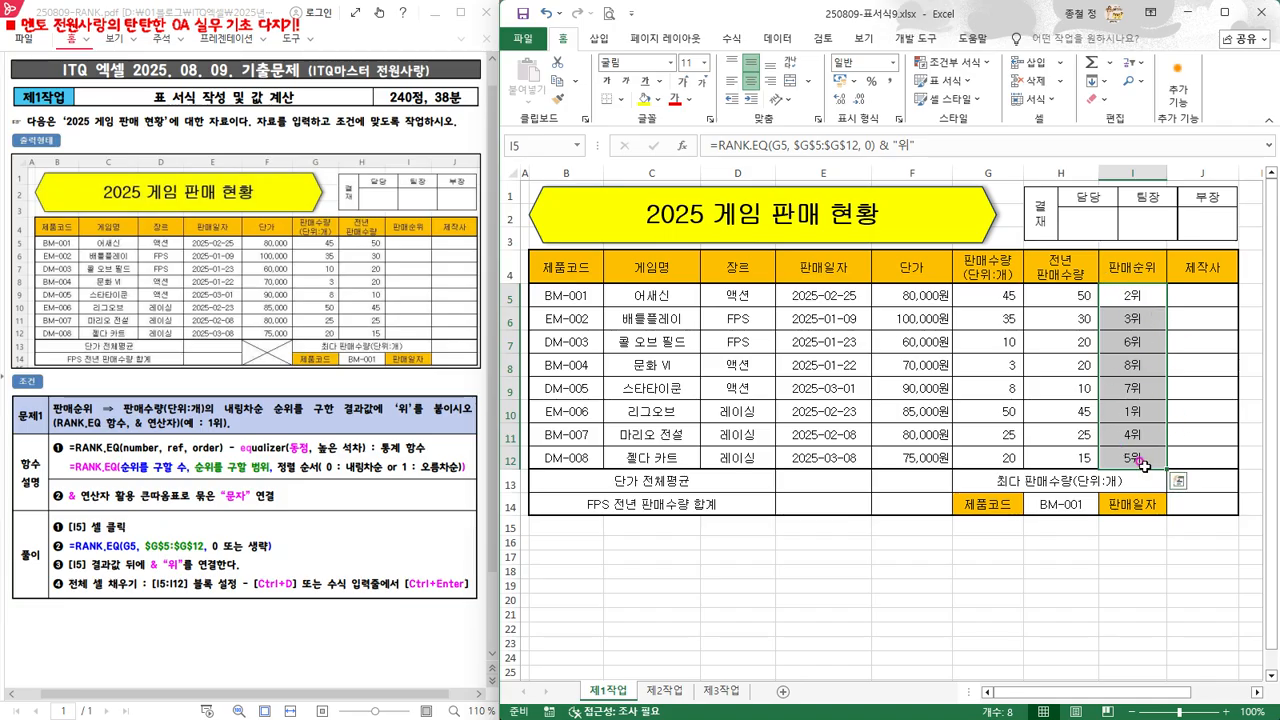
pyautogui.click(1128, 325)
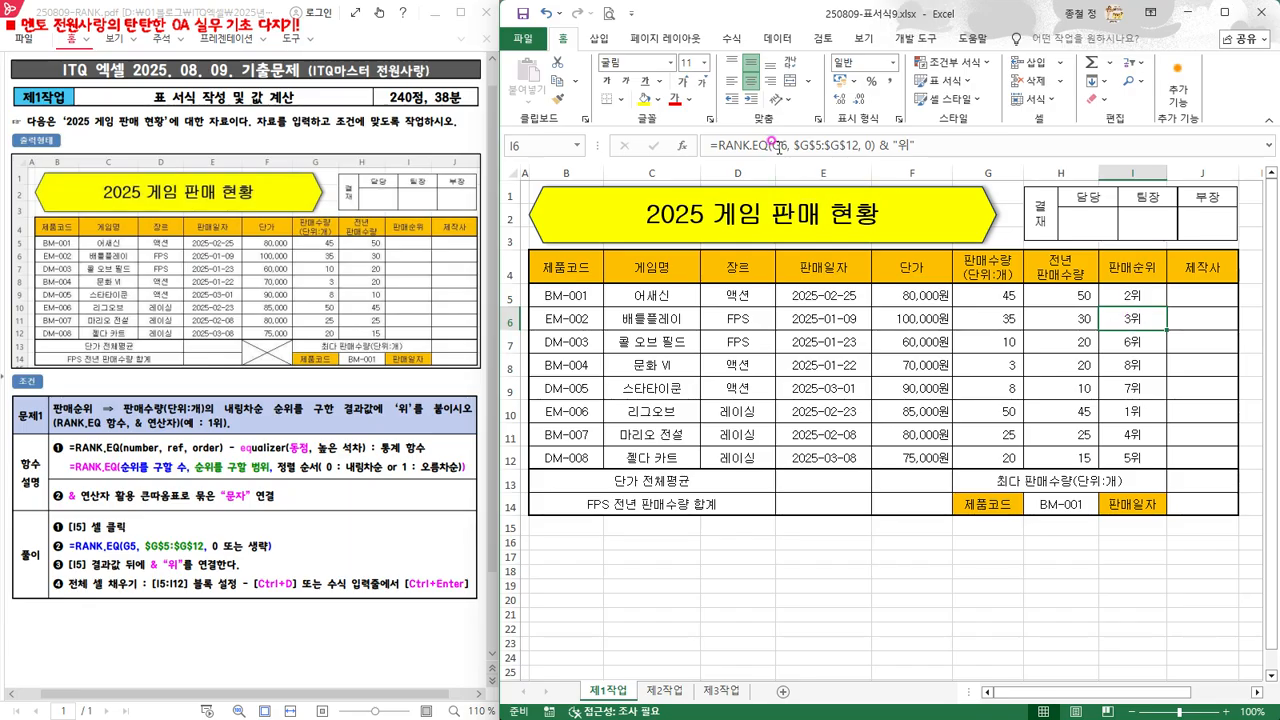
pyautogui.click(1106, 301)
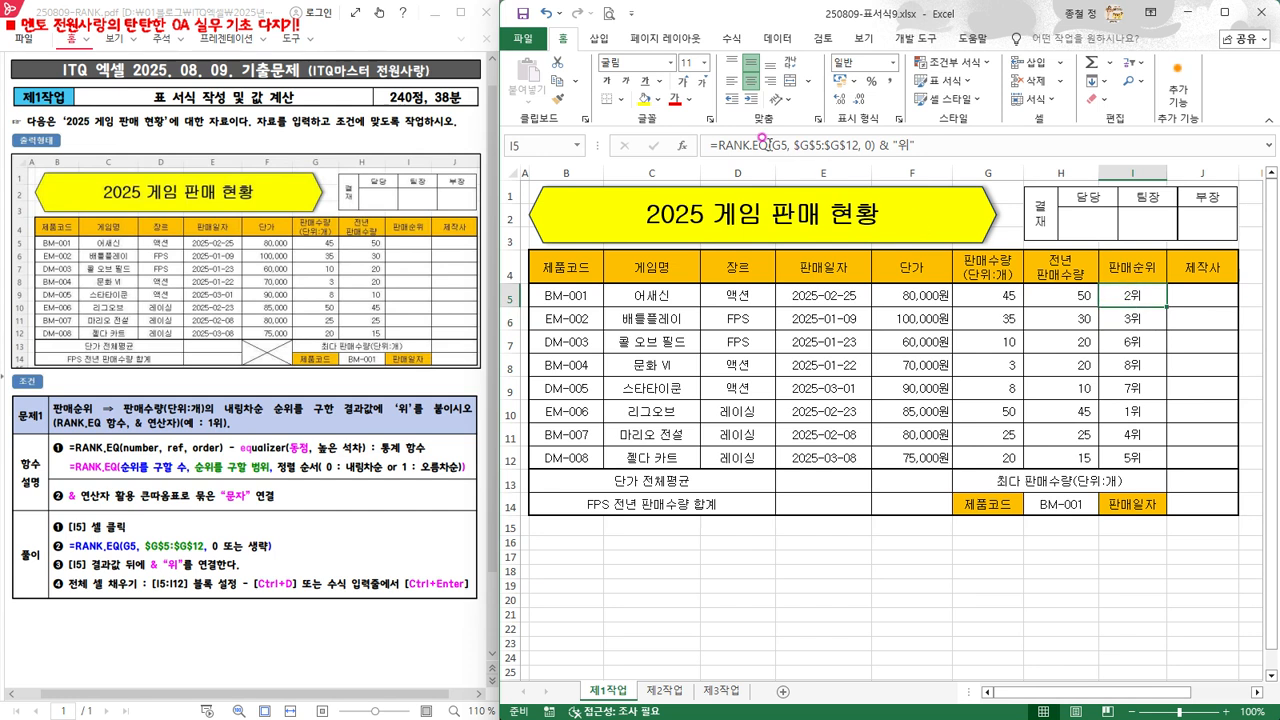
# Open cell I6's filled formula in edit mode to check its references, then leave the cell
pyautogui.click(1128, 321)
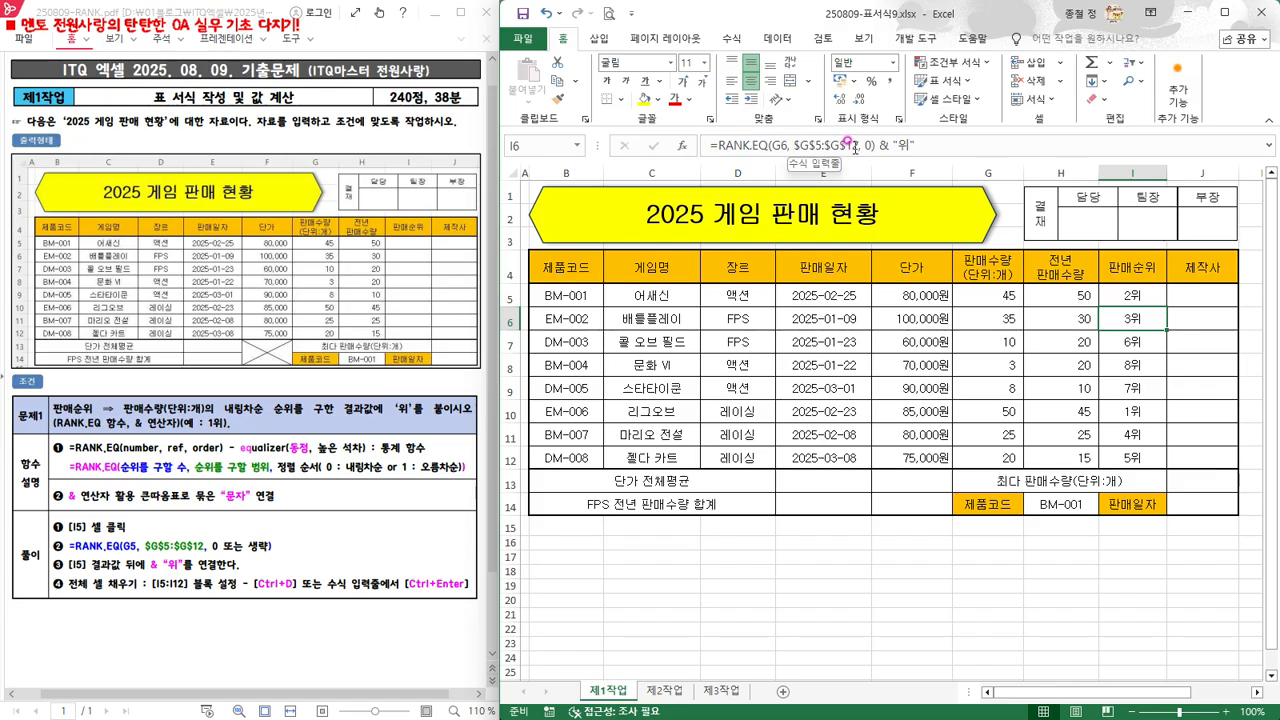
pyautogui.doubleClick(1125, 316)
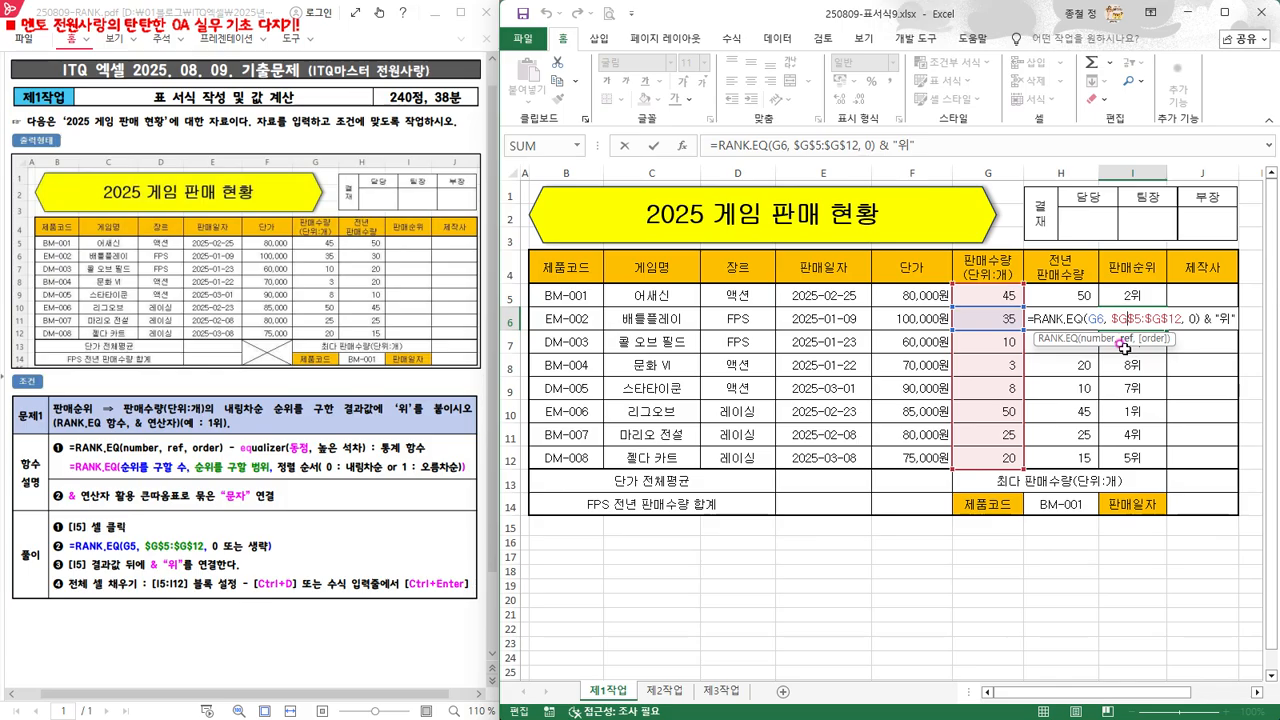
pyautogui.hotkey('ctrl', 'Return')
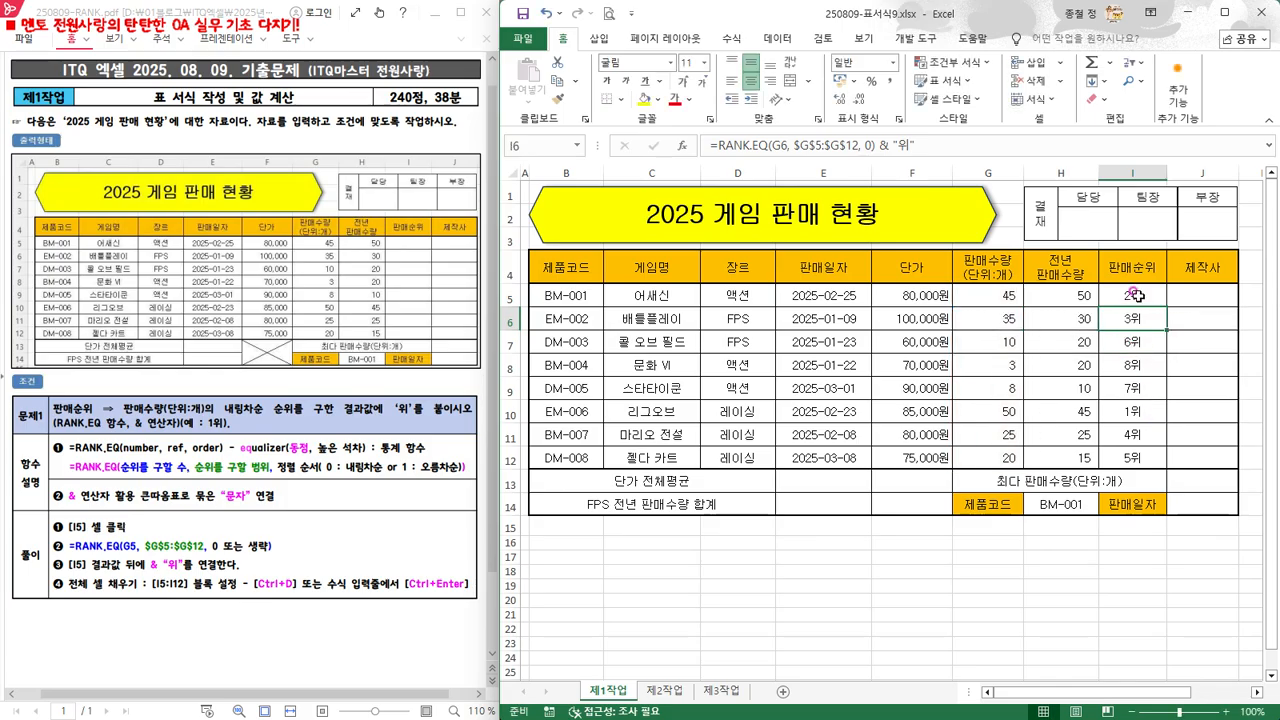
pyautogui.click(1209, 556)
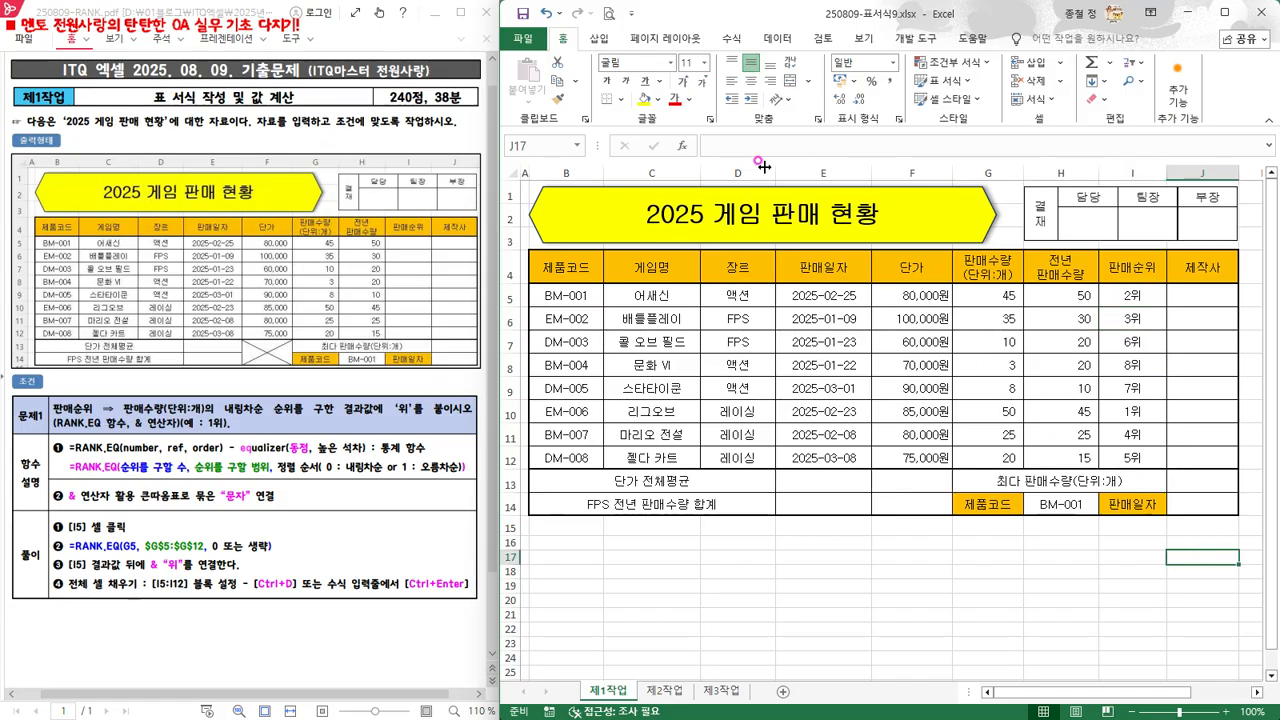
# Save the workbook as a copy on the Desktop named 250809-값계산1.xlsx
pyautogui.click(525, 40)
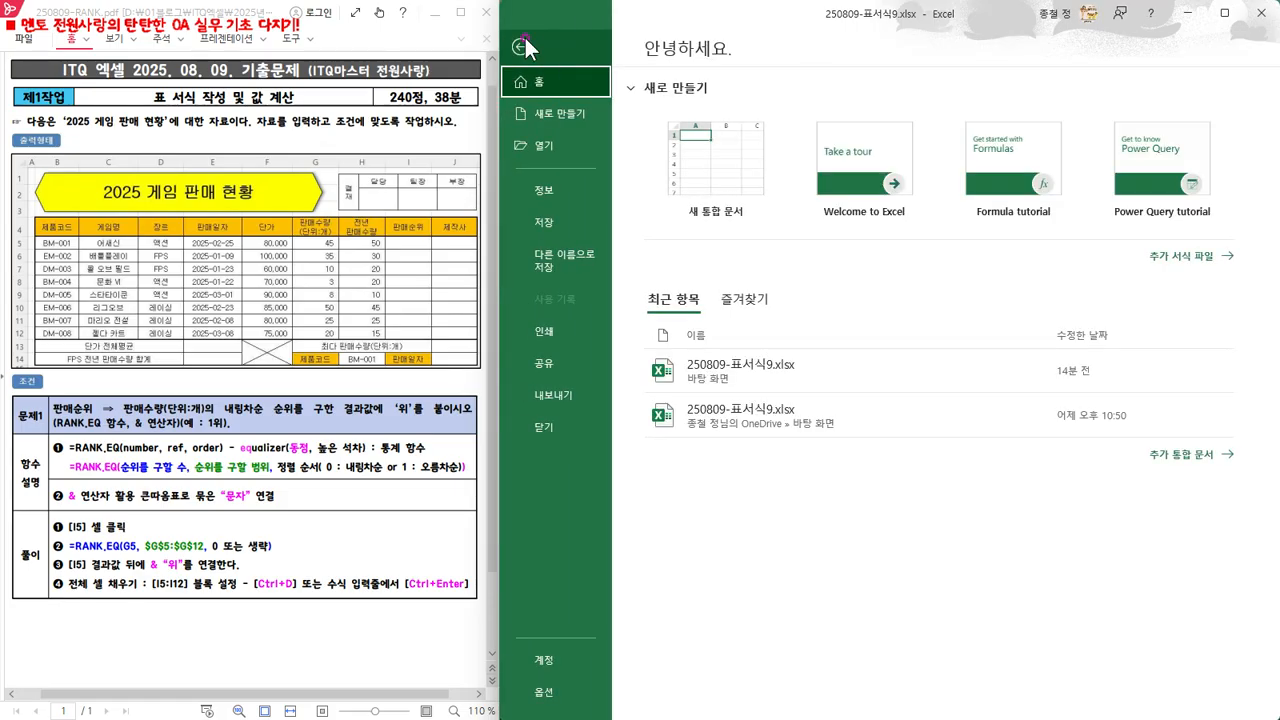
pyautogui.click(569, 254)
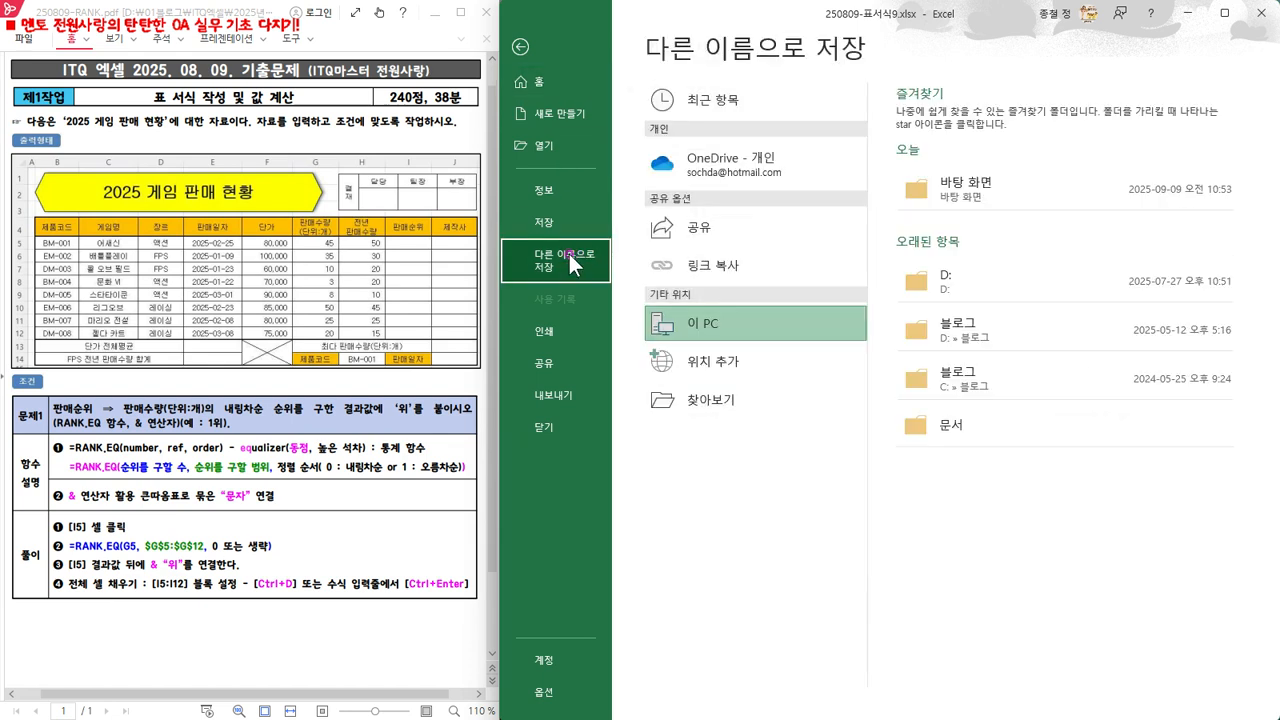
pyautogui.click(720, 401)
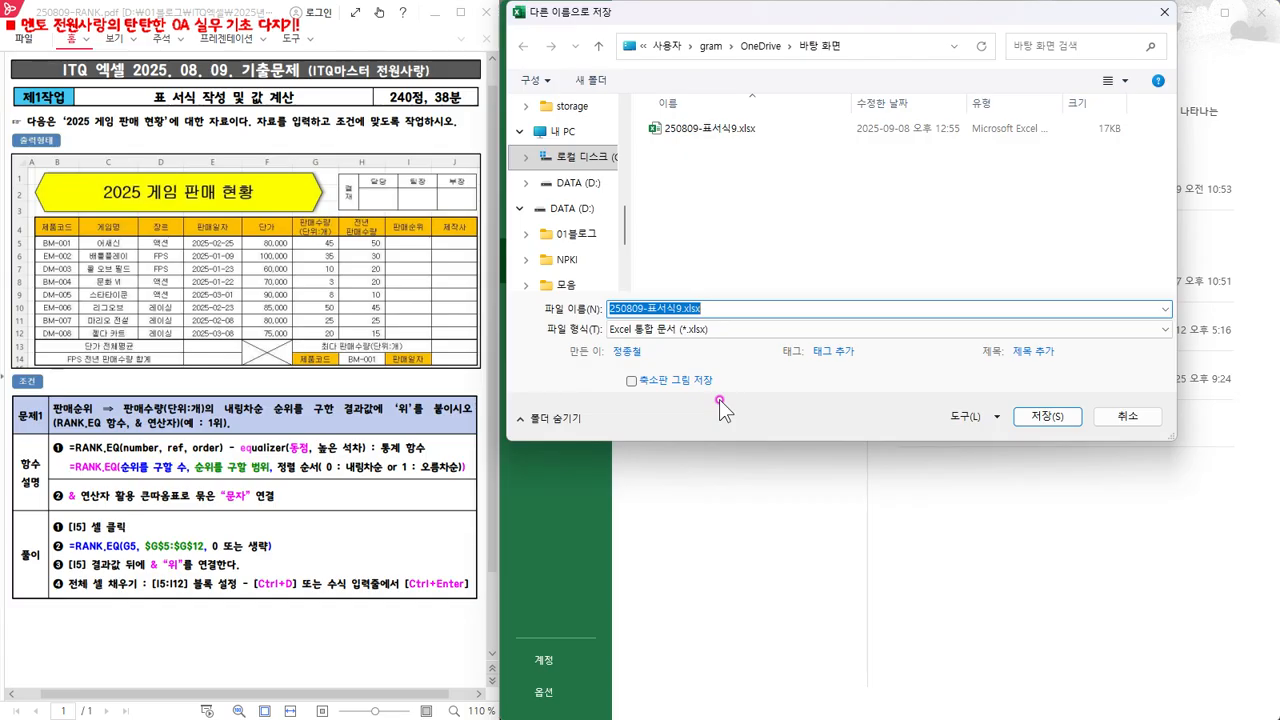
pyautogui.scroll(8, 567, 261)
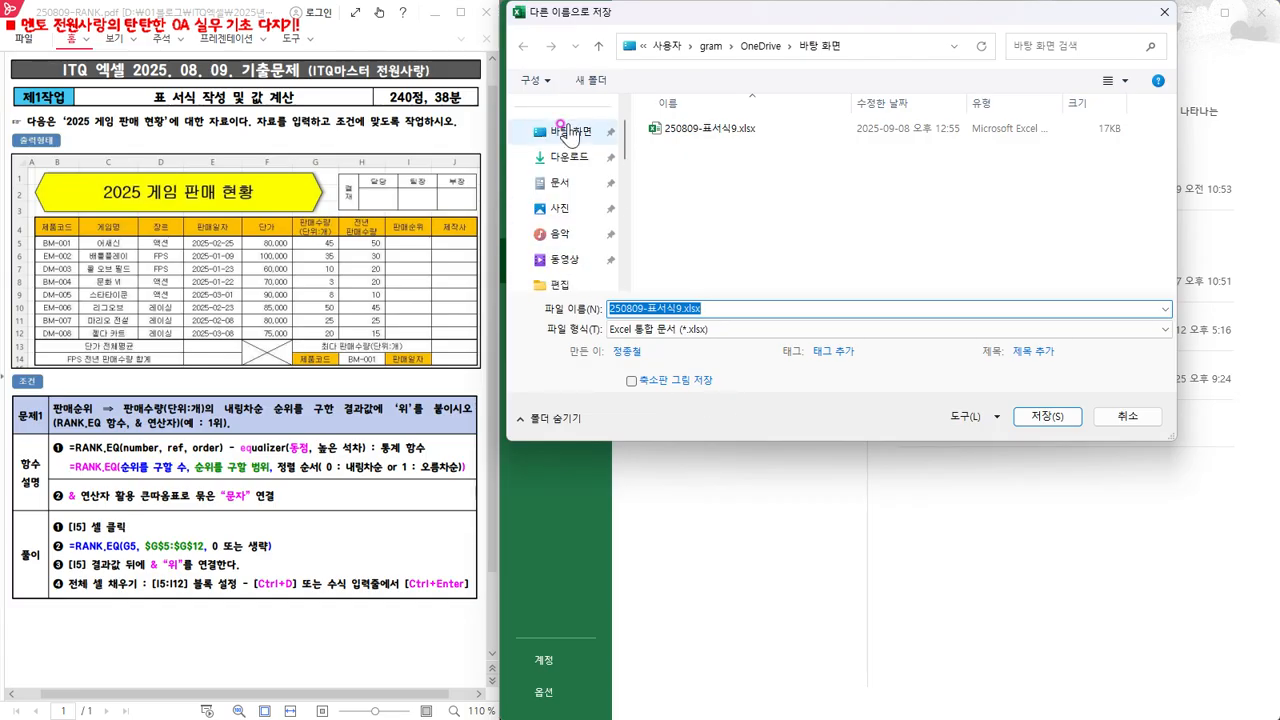
pyautogui.click(568, 134)
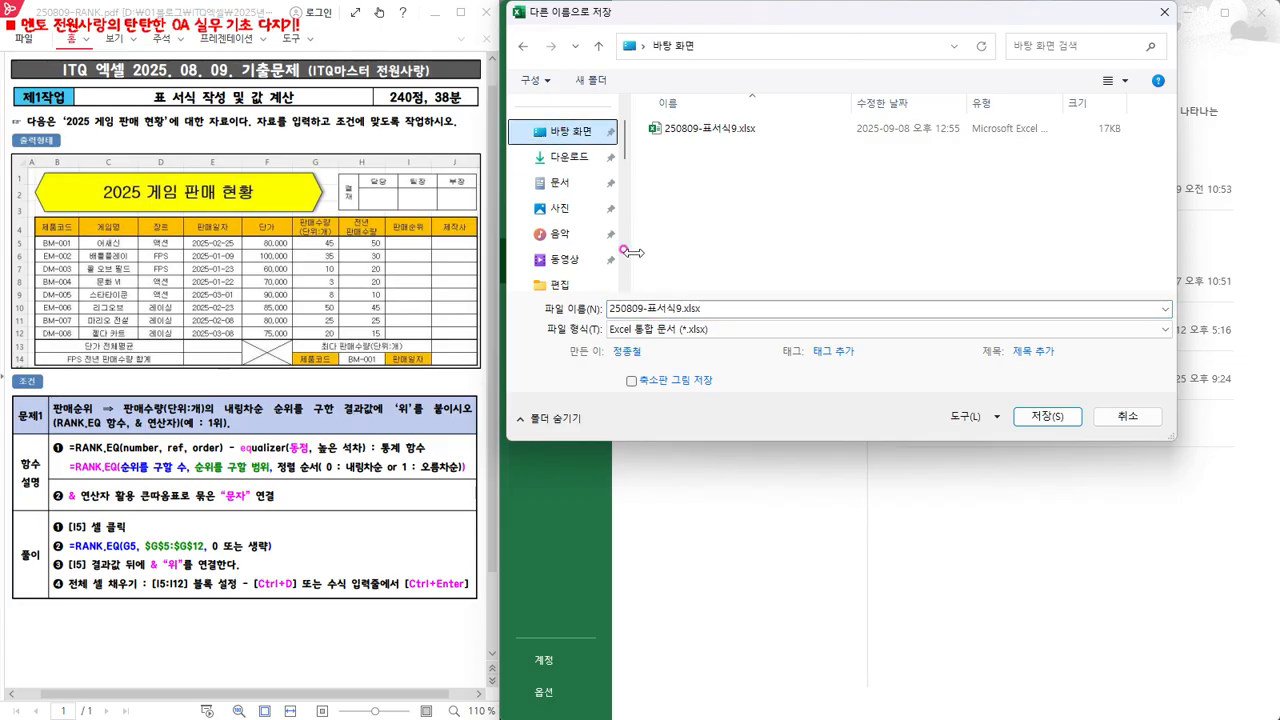
pyautogui.click(677, 306)
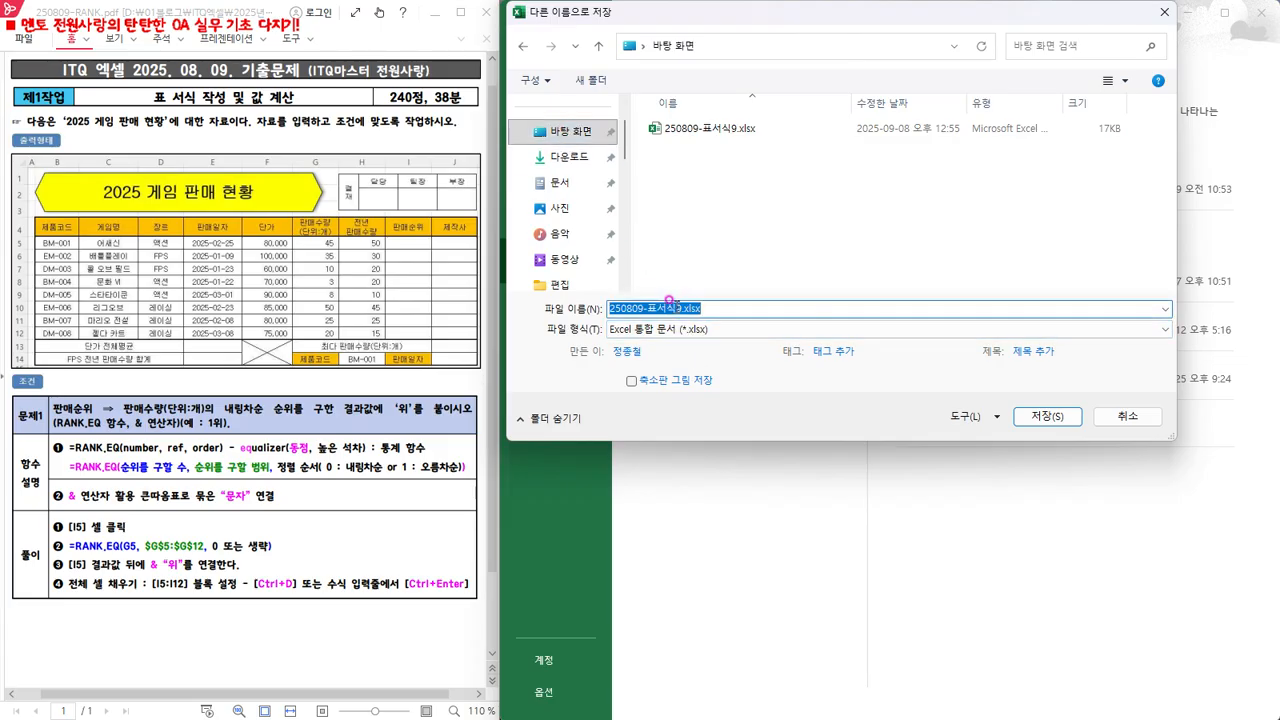
pyautogui.moveTo(681, 308); pyautogui.dragTo(645, 306)
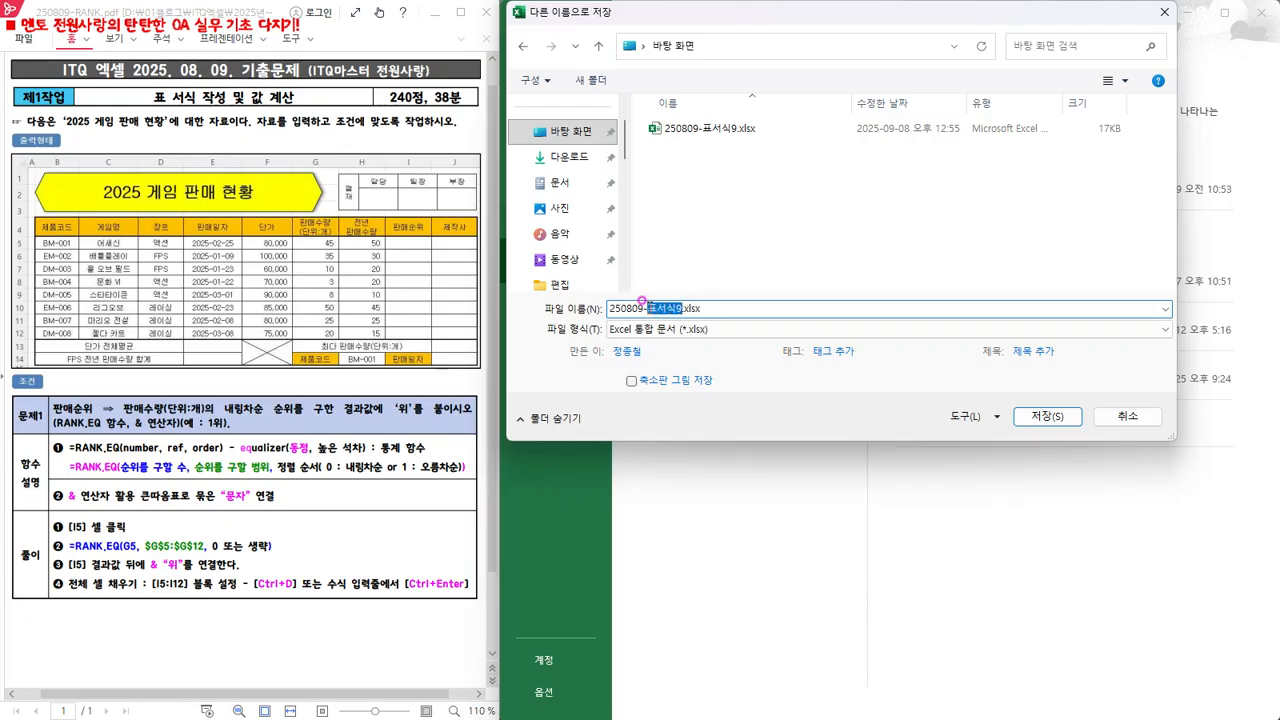
pyautogui.write('랭')
pyautogui.write('킹')
pyautogui.write('산')
pyautogui.write('1')
pyautogui.click(792, 306)
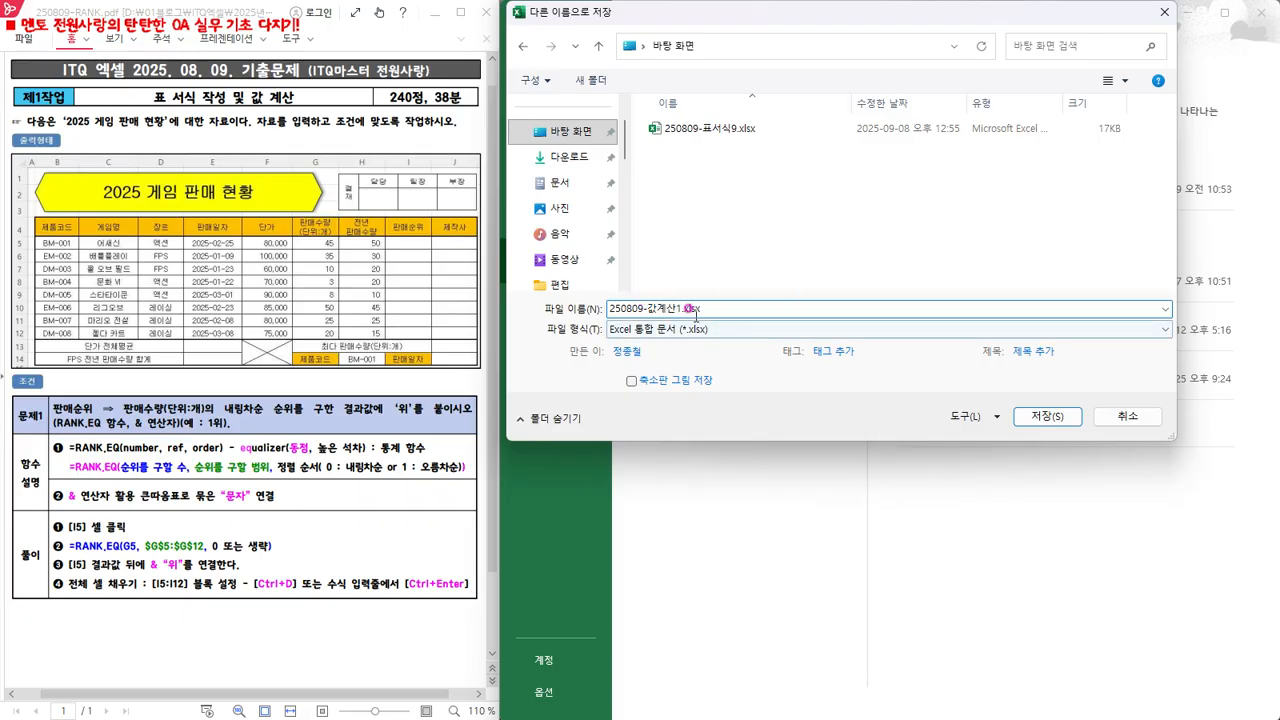
pyautogui.click(1033, 416)
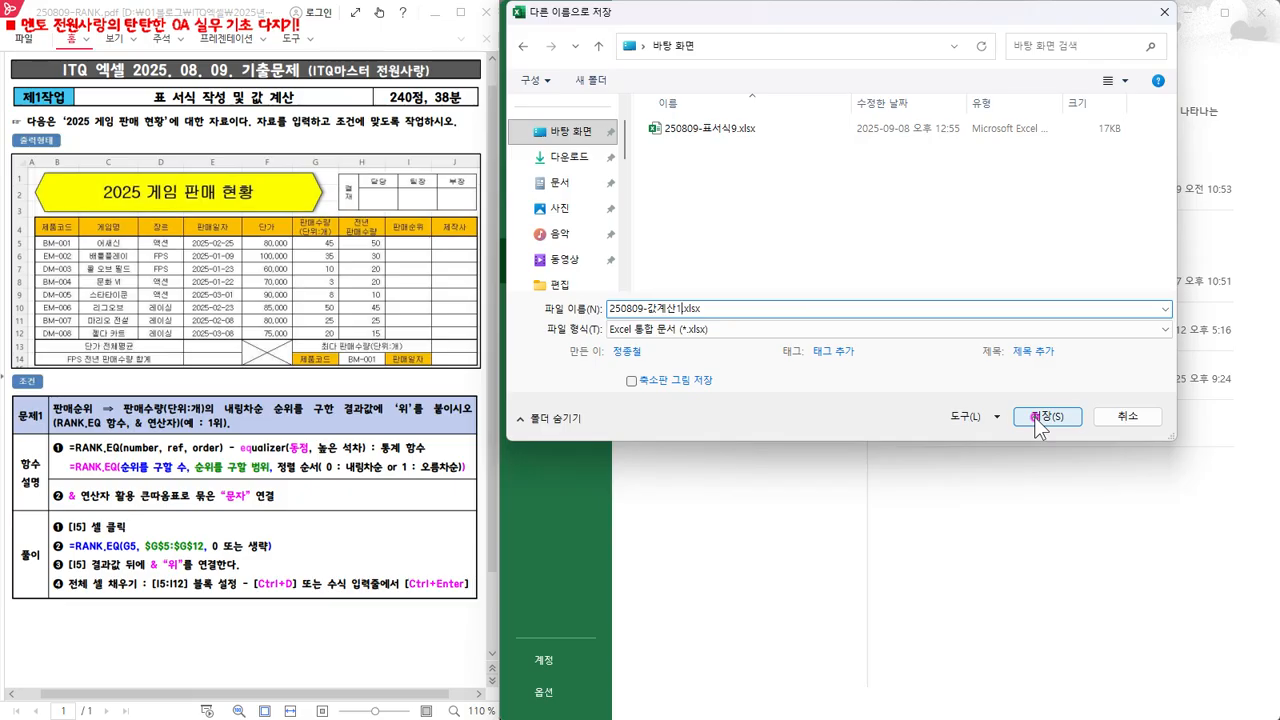